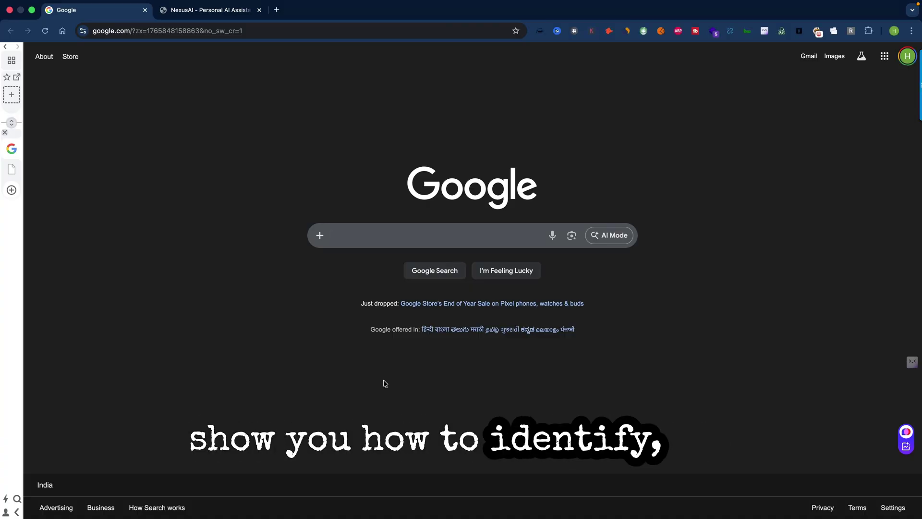
Switch spaces with Ctrl+Left to reveal the macOS desktop with project folders
key(ctrl+Left)
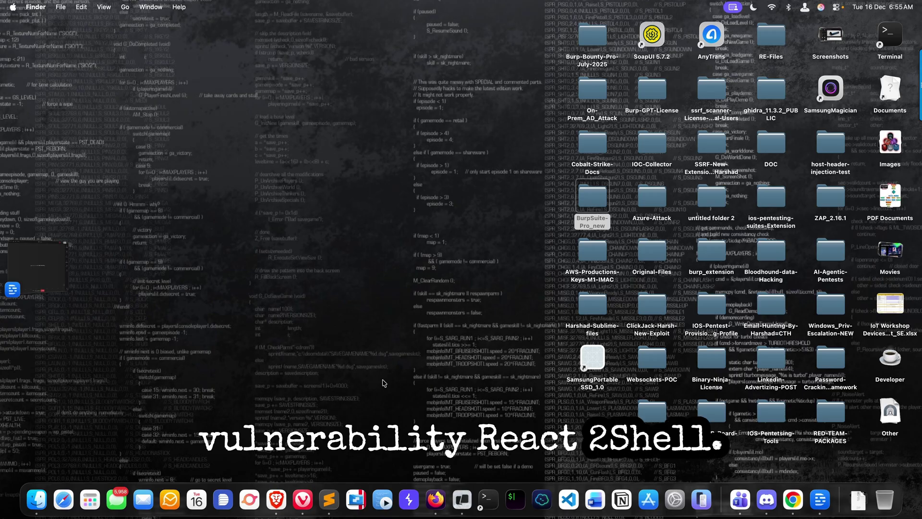
Bring up the React2Shell notes and highlight the CVE-2025-55182 title, RCE, Next.js, danger and CVE lines
click(329, 499)
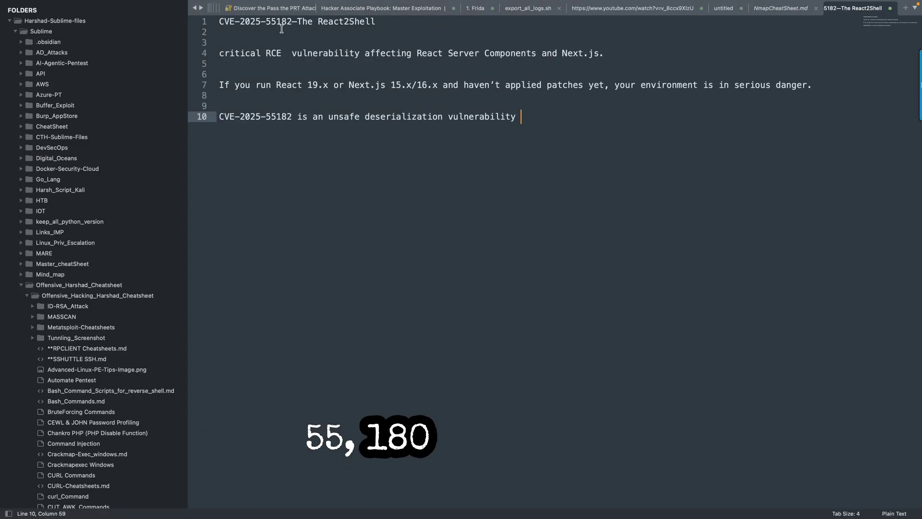
drag(376, 22, 219, 22)
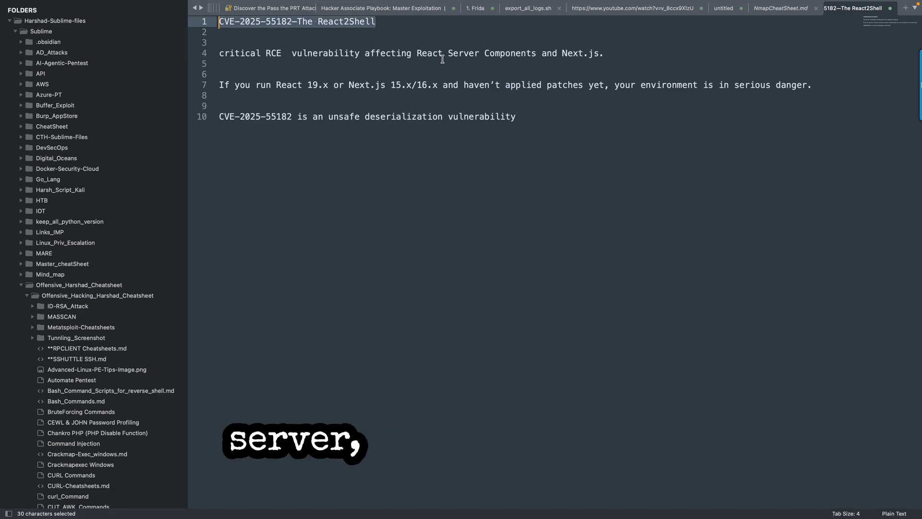
drag(235, 54, 354, 54)
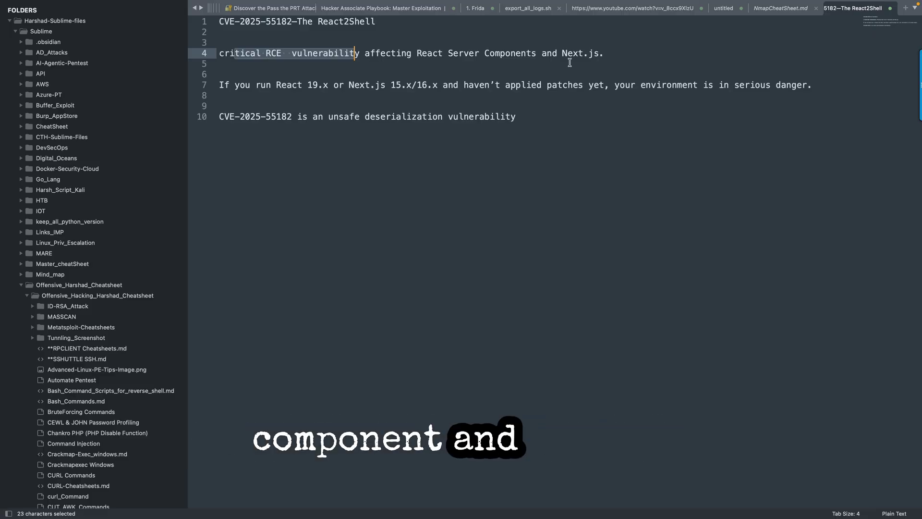
drag(613, 53, 511, 50)
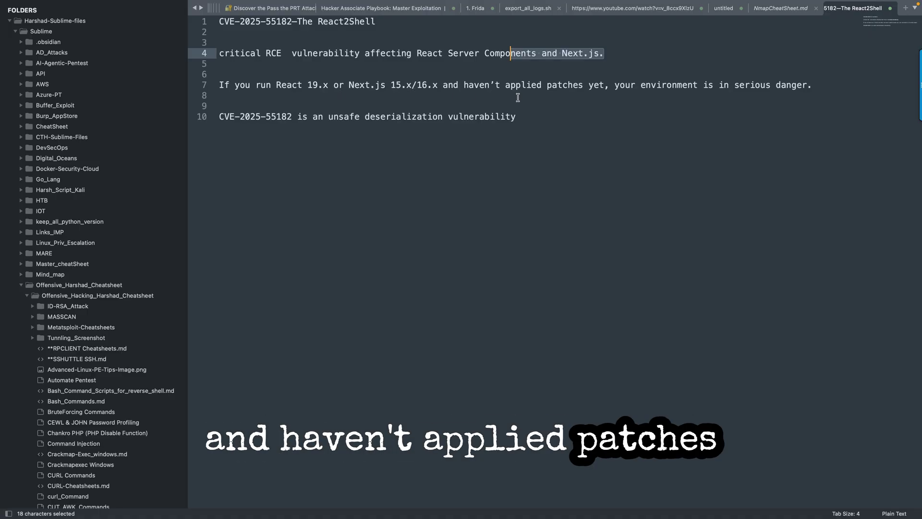
drag(811, 84, 583, 85)
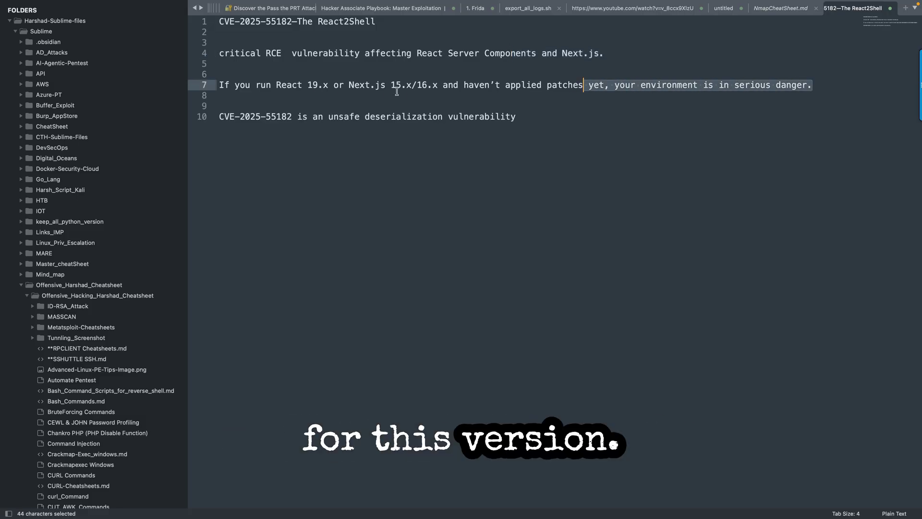
drag(219, 116, 288, 117)
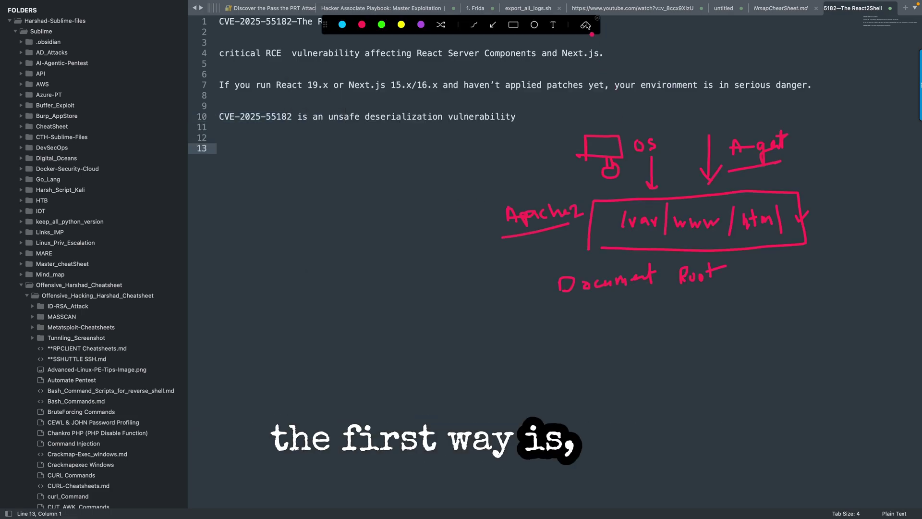
Handwrite '1. burp' and '2. extension' as detection options over the notes
click(585, 25)
mouse_move(549, 182)
mouse_down()
mouse_move(549, 205)
mouse_move(575, 204)
mouse_up()
click(561, 201)
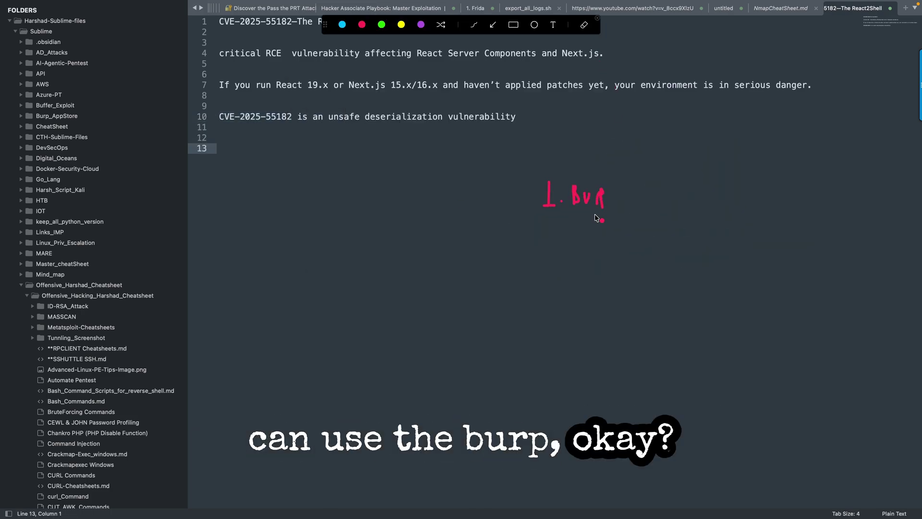
drag(543, 234, 606, 242)
click(571, 239)
drag(606, 230, 599, 243)
mouse_move(613, 228)
mouse_down()
mouse_move(611, 241)
mouse_move(672, 235)
mouse_up()
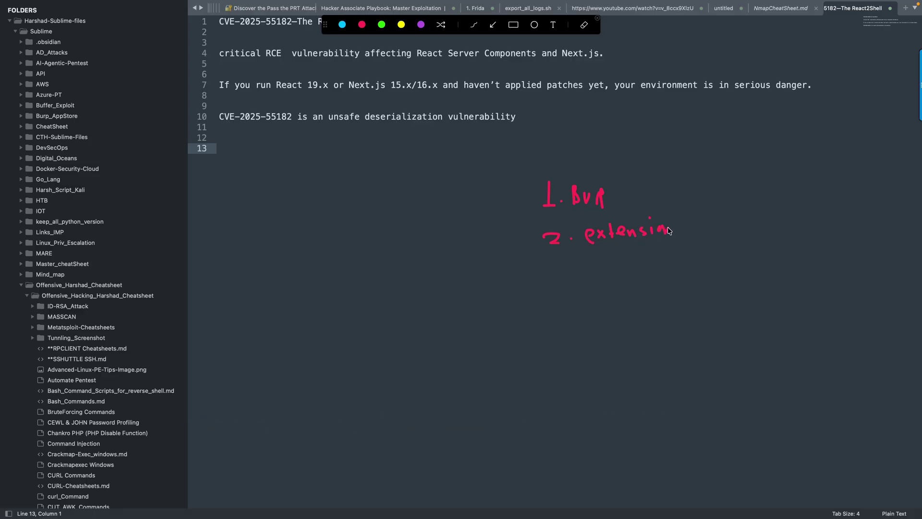
click(571, 271)
Box both options, add an arrow and tick, then erase the sketch
mouse_move(618, 259)
mouse_down()
mouse_move(663, 155)
mouse_move(508, 252)
mouse_move(514, 264)
mouse_up()
drag(619, 254, 561, 302)
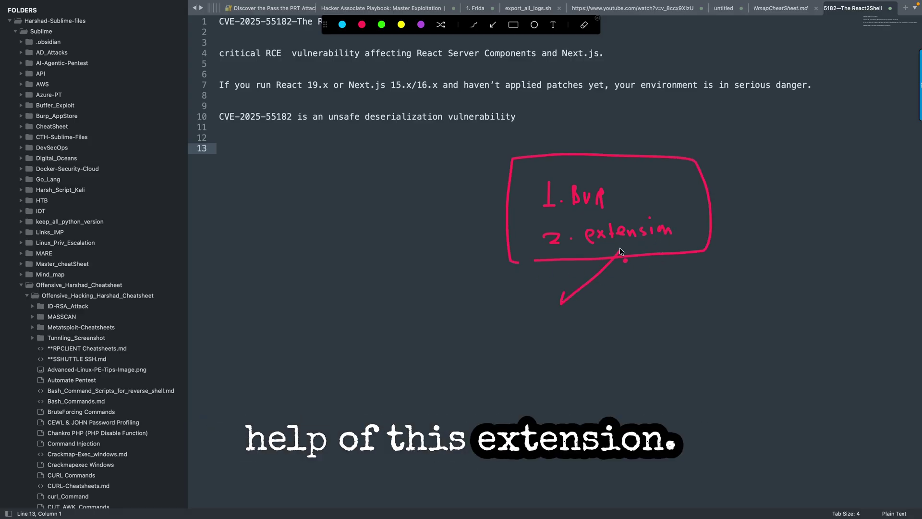
drag(620, 248, 614, 250)
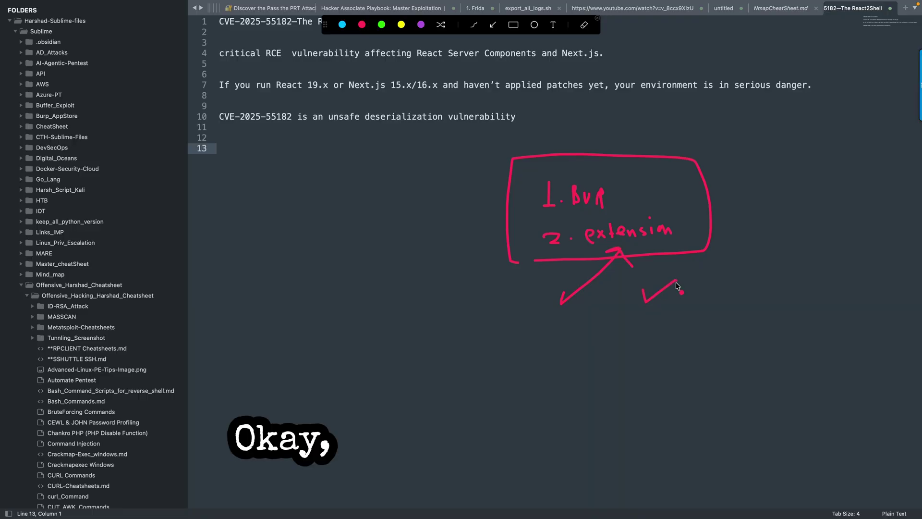
key(Escape)
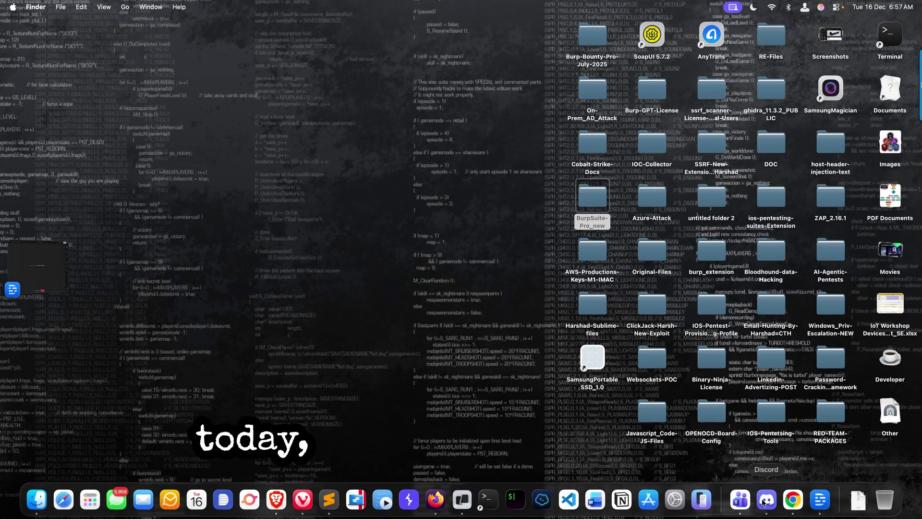
Follow the RSC_Detector GitHub link from the Discord DM and view the repository's Code download options
click(763, 500)
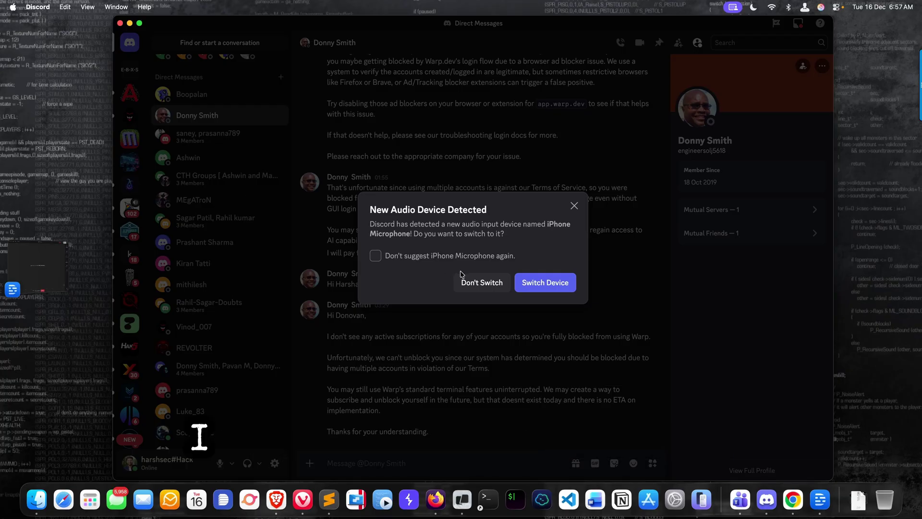
key(Escape)
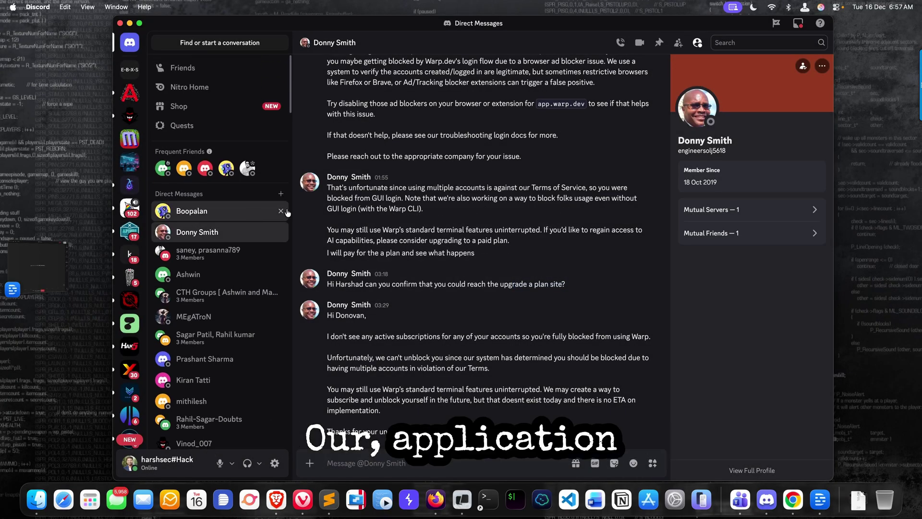
click(192, 211)
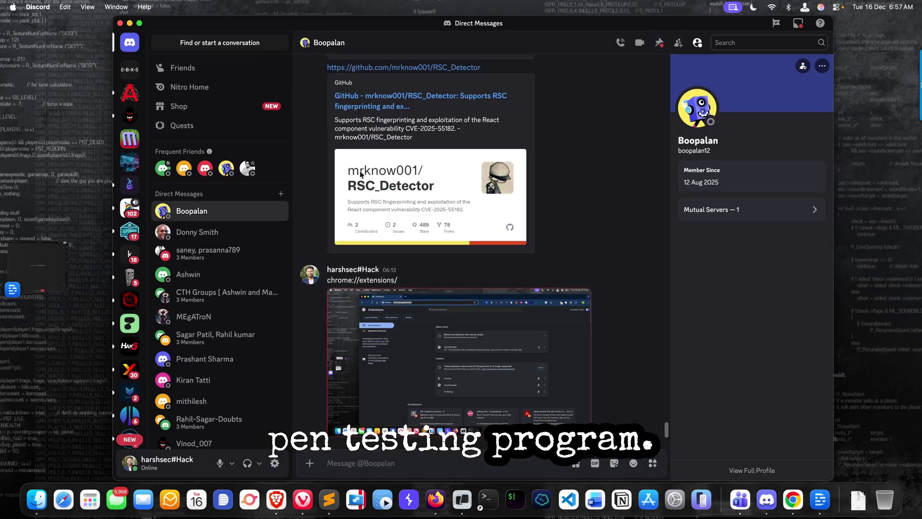
scroll(413, 201, up, 5)
click(420, 175)
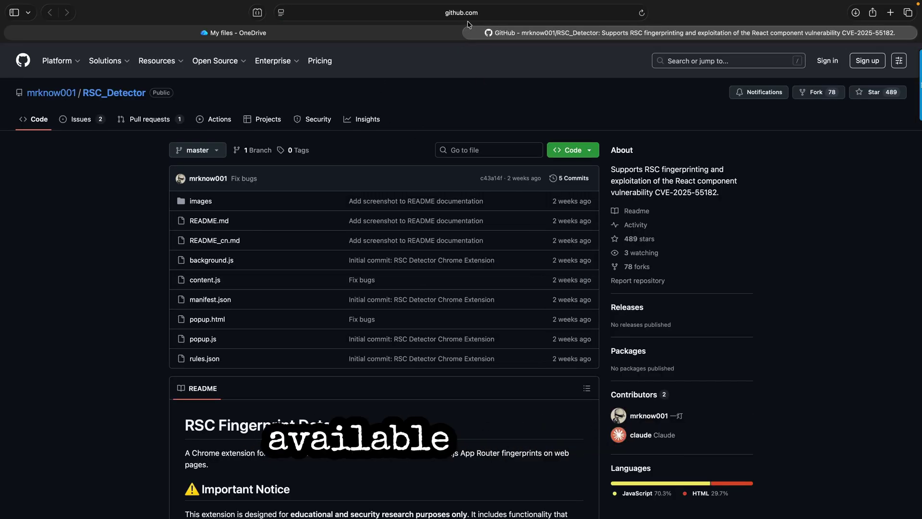
click(581, 154)
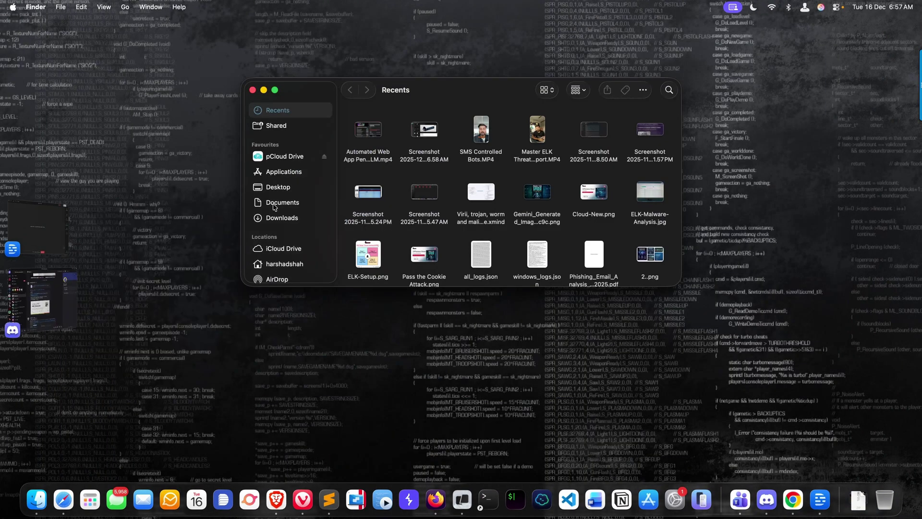
Inspect the RSC_Detector-master files in Documents > Web-Pentest-Extension, then return to Google Chrome
click(282, 203)
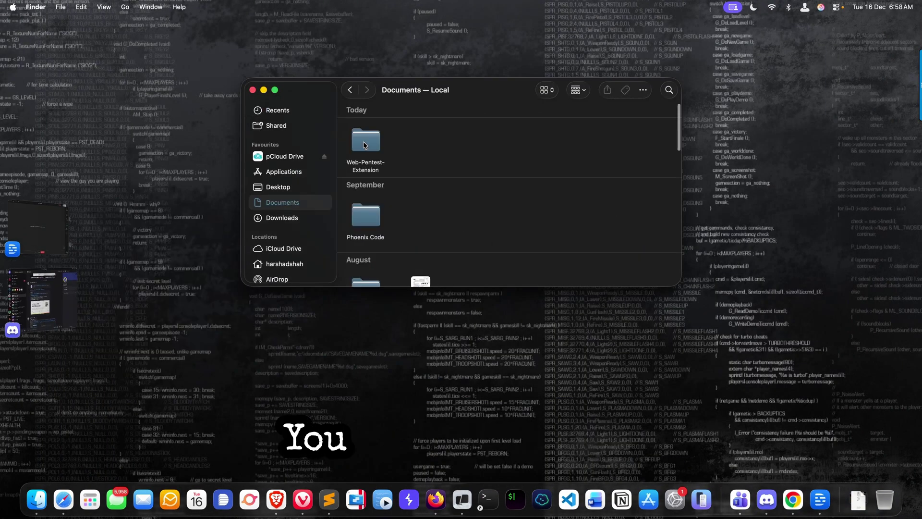
double_click(366, 166)
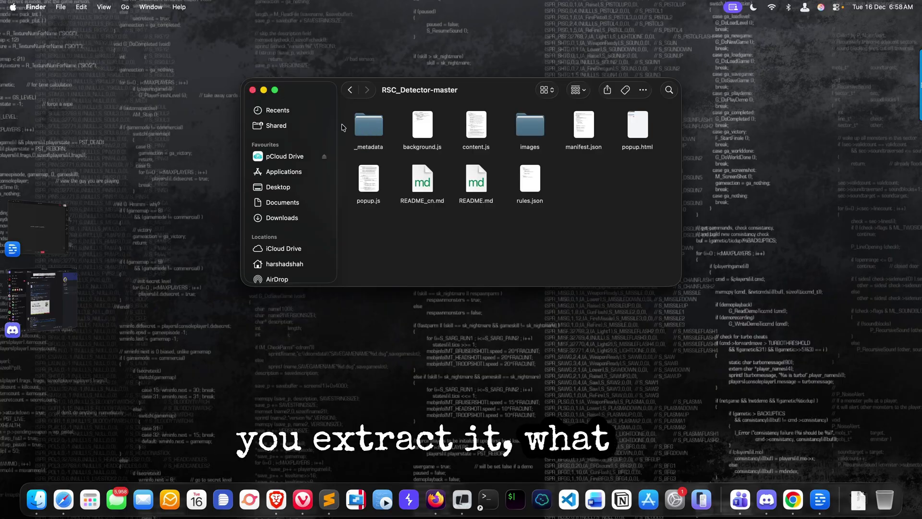
click(251, 91)
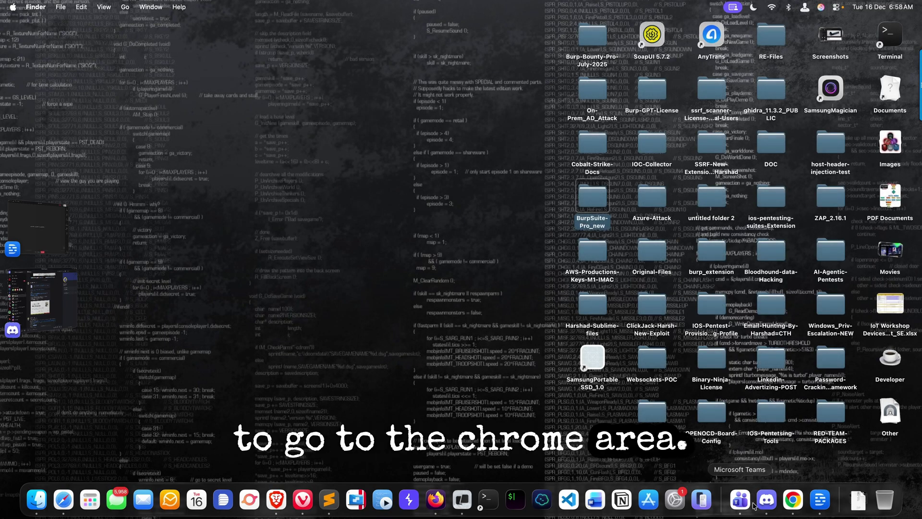
click(793, 501)
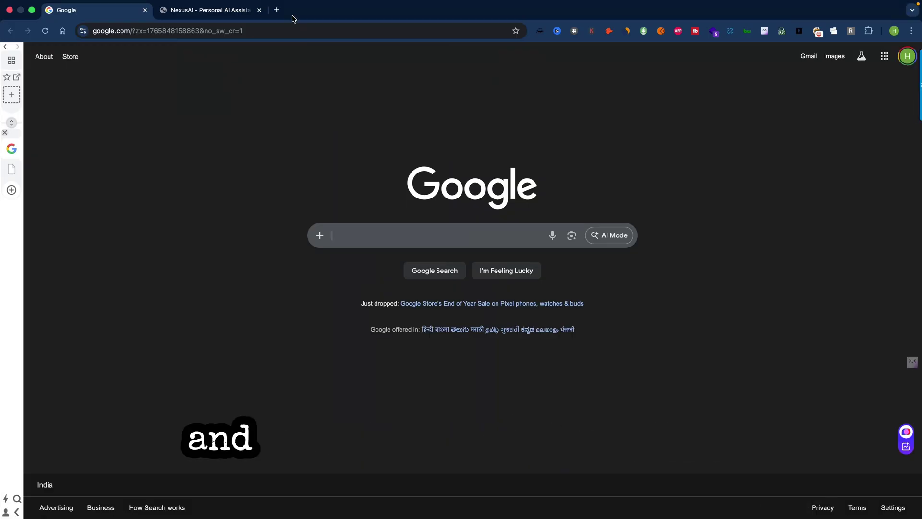
click(277, 10)
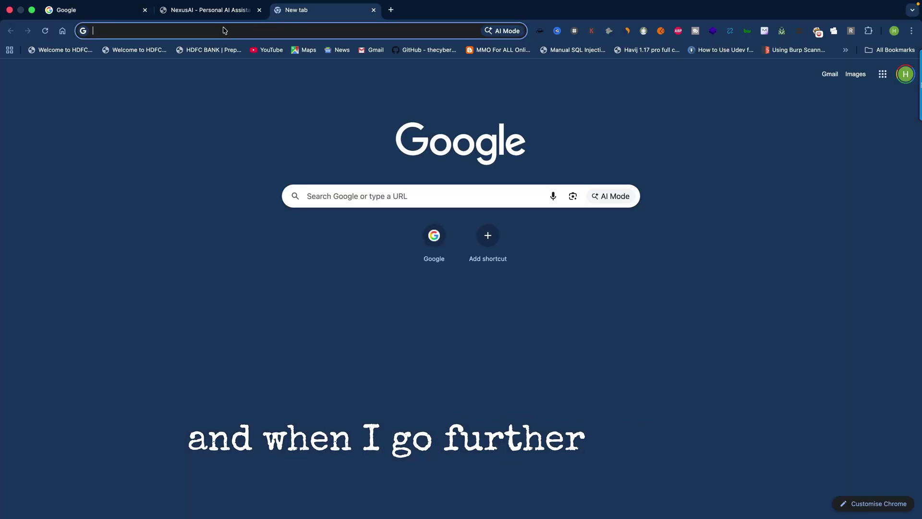
text(chrome)
key(BackSpace)
key(BackSpace)
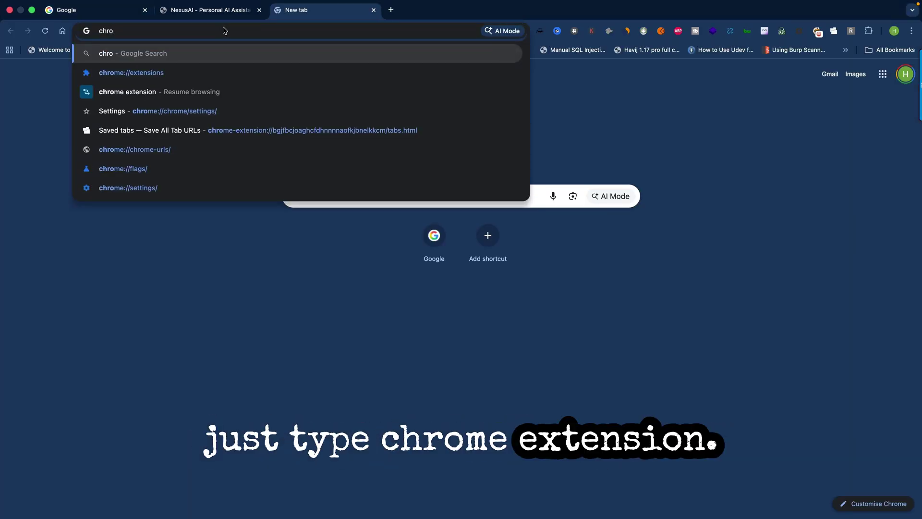
text(me://extensions)
key(Return)
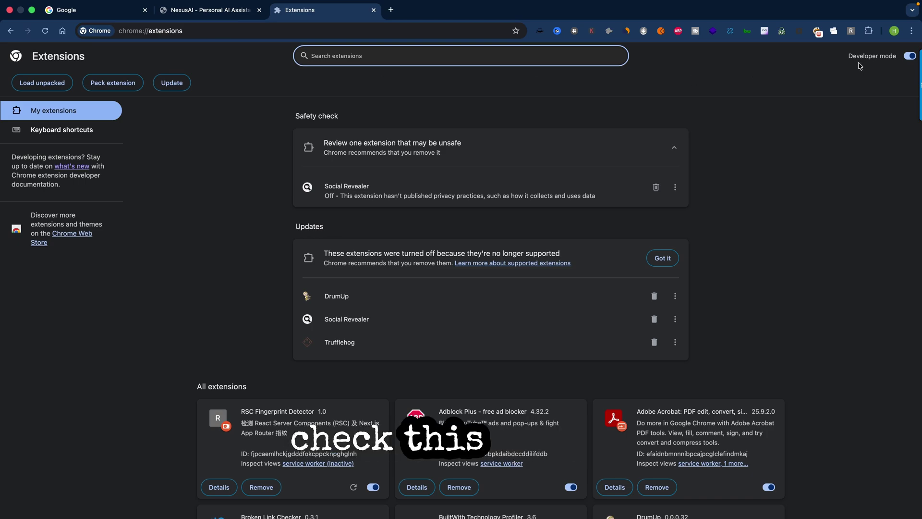
key(ctrl+shift+a)
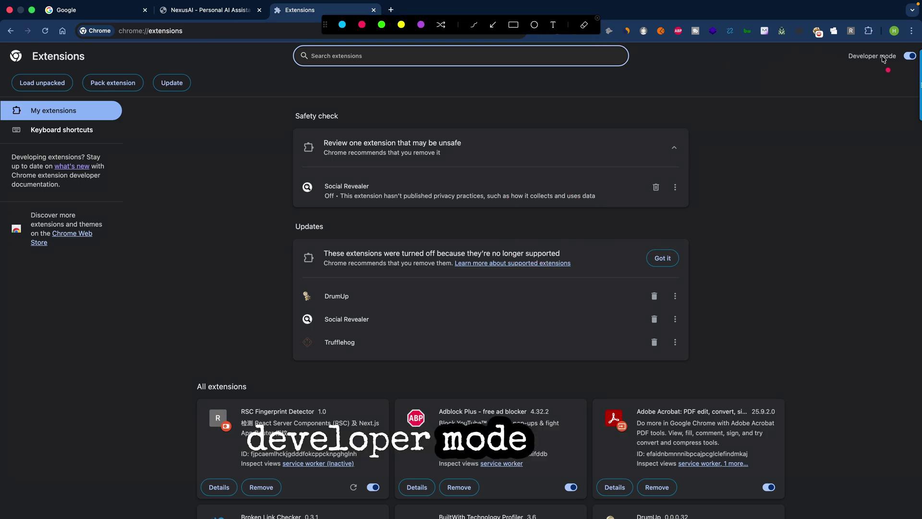
mouse_move(880, 48)
mouse_down()
mouse_move(823, 50)
mouse_move(857, 54)
mouse_up()
drag(829, 100, 853, 94)
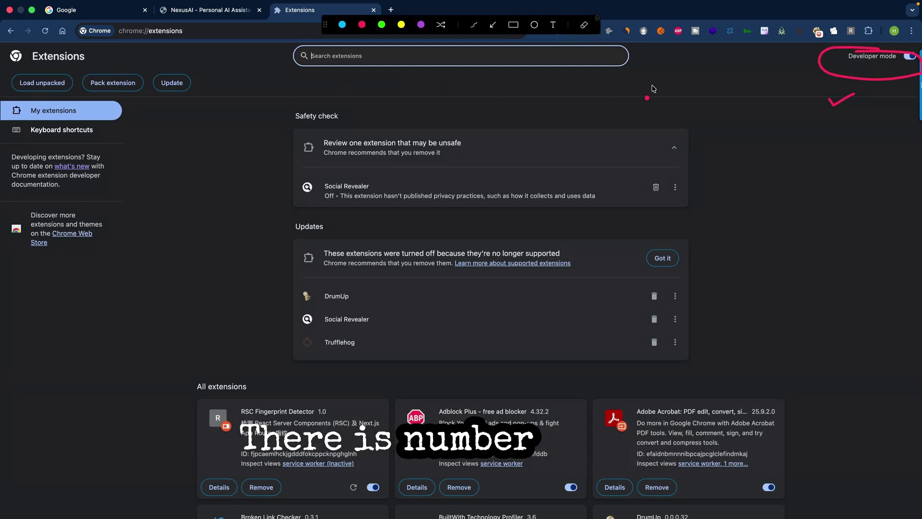
drag(787, 94, 815, 90)
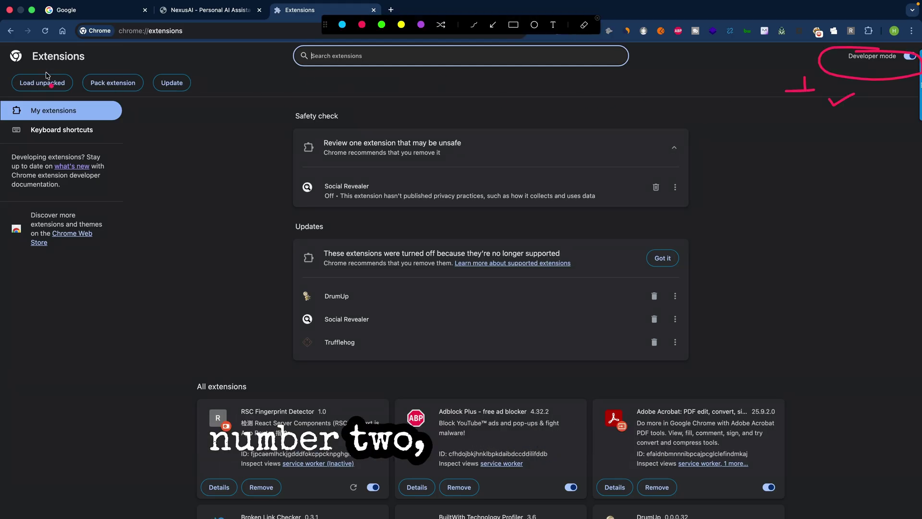
drag(67, 71, 81, 76)
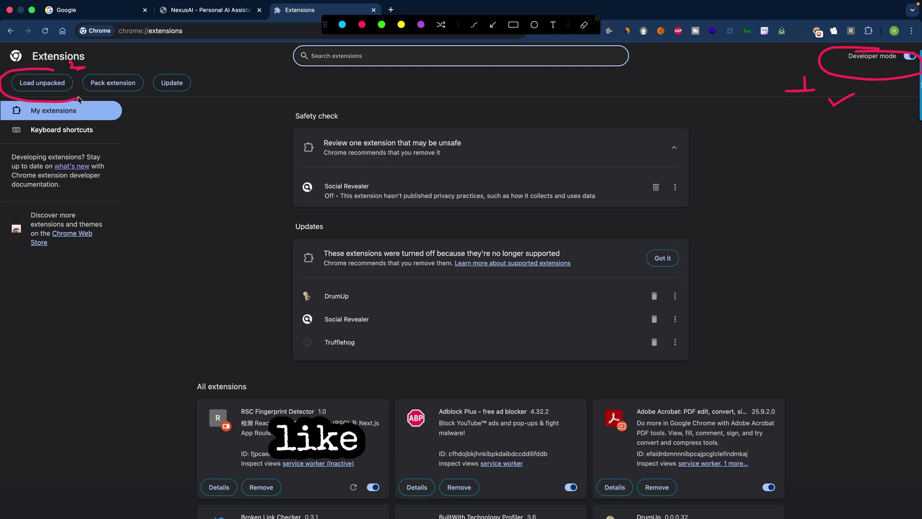
key(Escape)
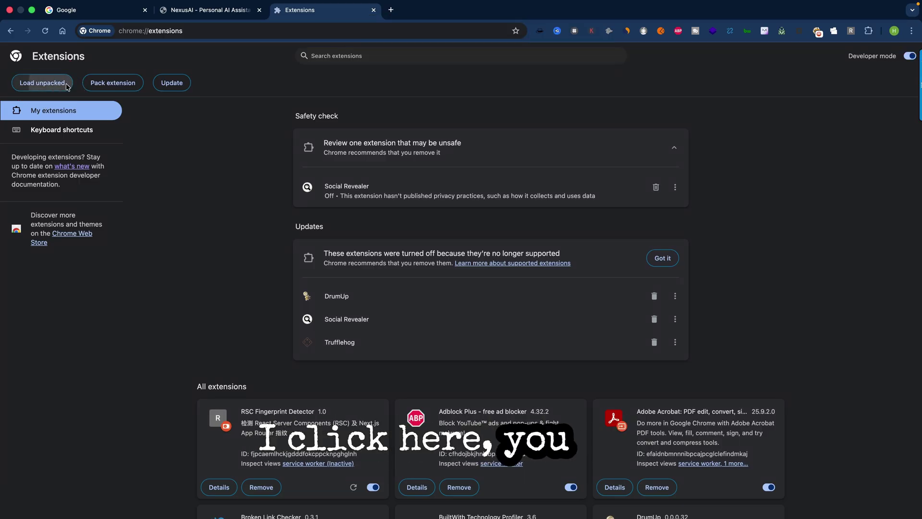
Load the unpacked RSC_Detector-master extension from Documents > Web-Pentest-Extension and check its toolbar popup
click(67, 85)
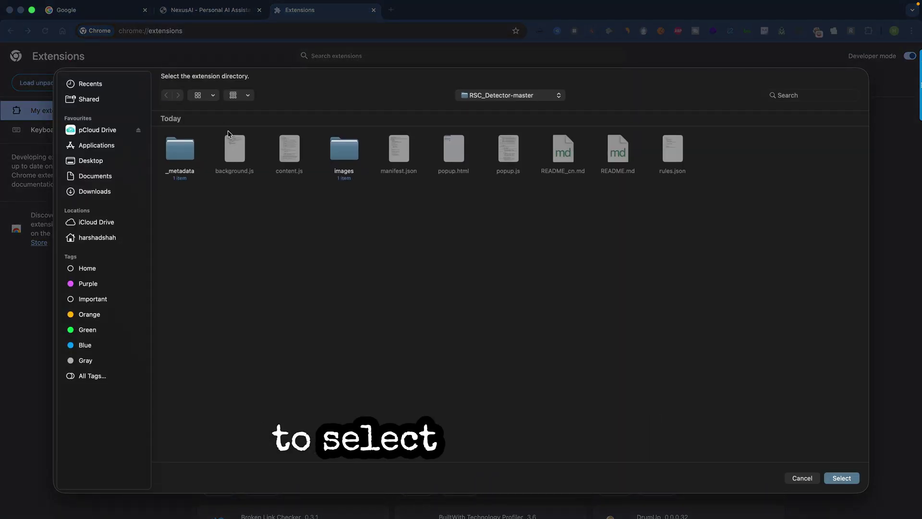
click(96, 176)
double_click(179, 156)
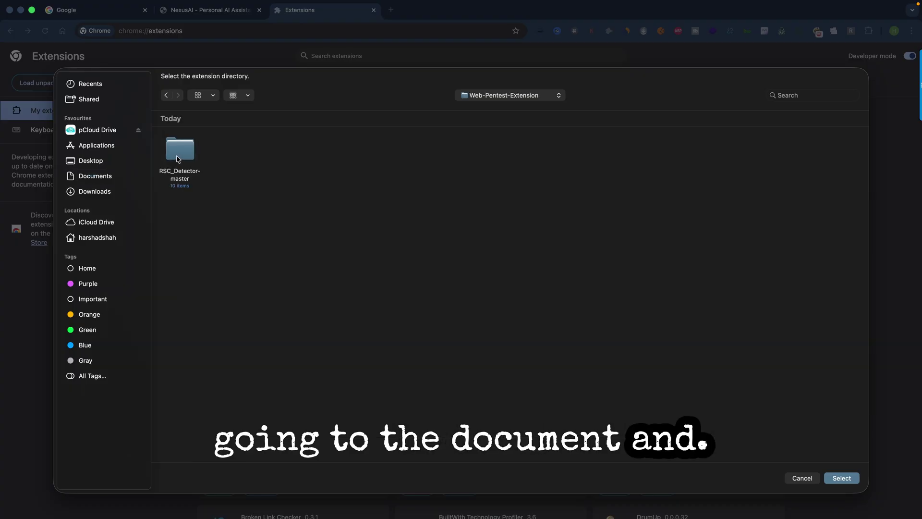
click(179, 152)
click(813, 475)
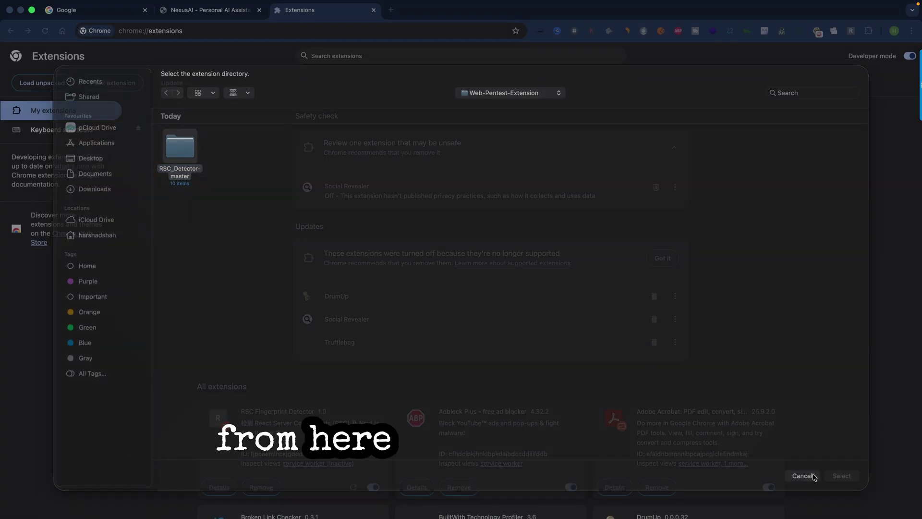
click(850, 32)
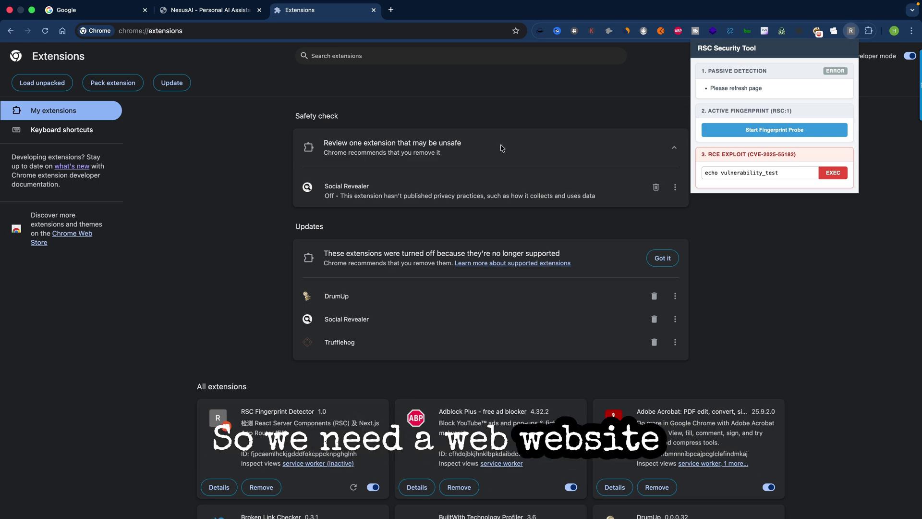
Close the Extensions and Google tabs, leaving only the NexusAI page
key(super+w)
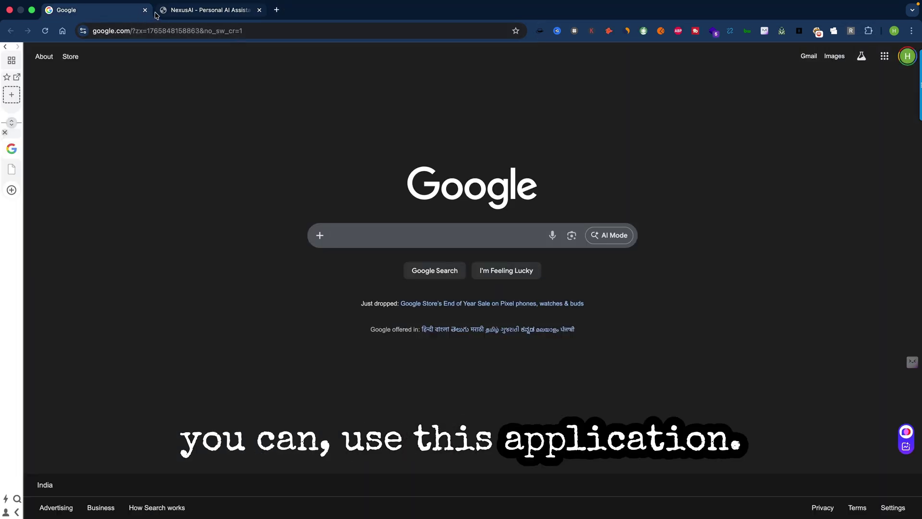
click(145, 10)
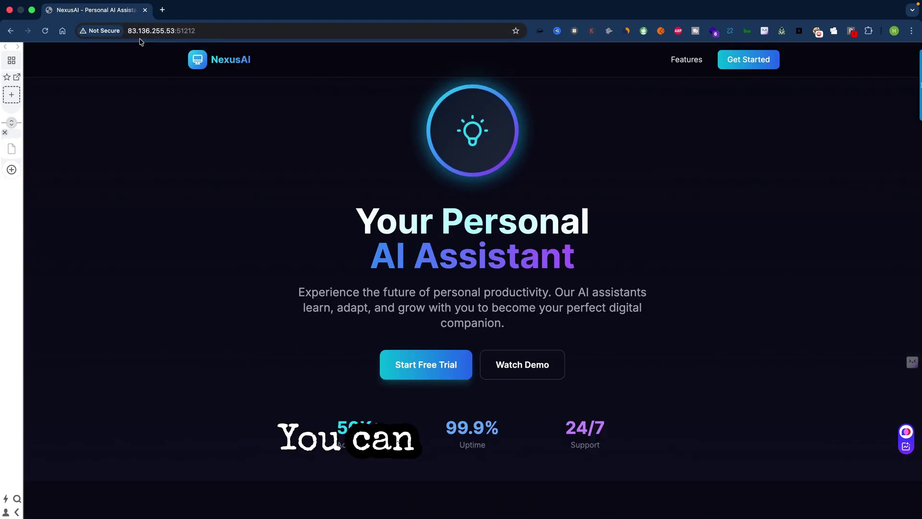
click(190, 31)
click(112, 195)
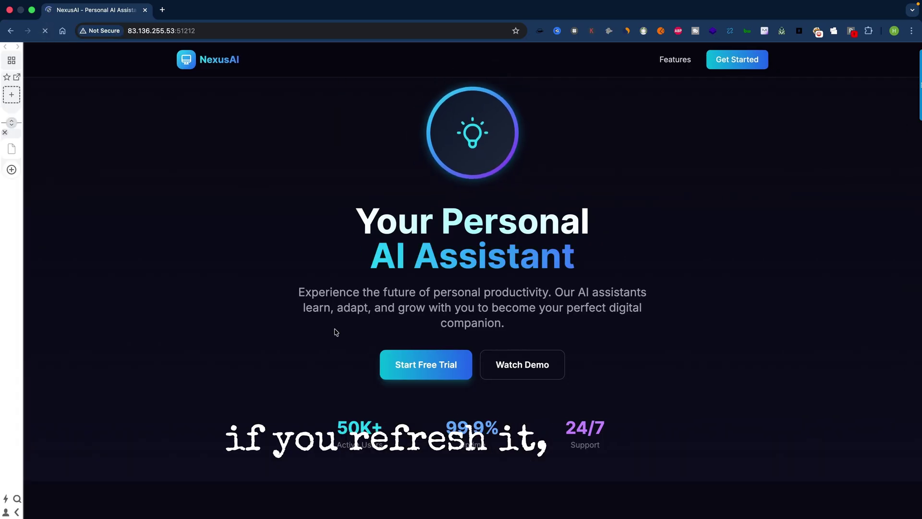
Run the RSC Security Tool on NexusAI and execute the default echo vulnerability_test command
click(851, 30)
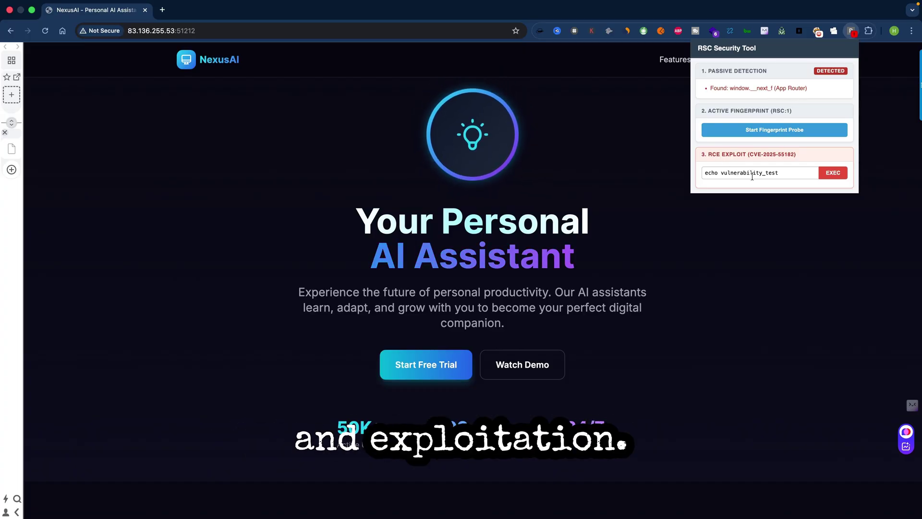
click(833, 174)
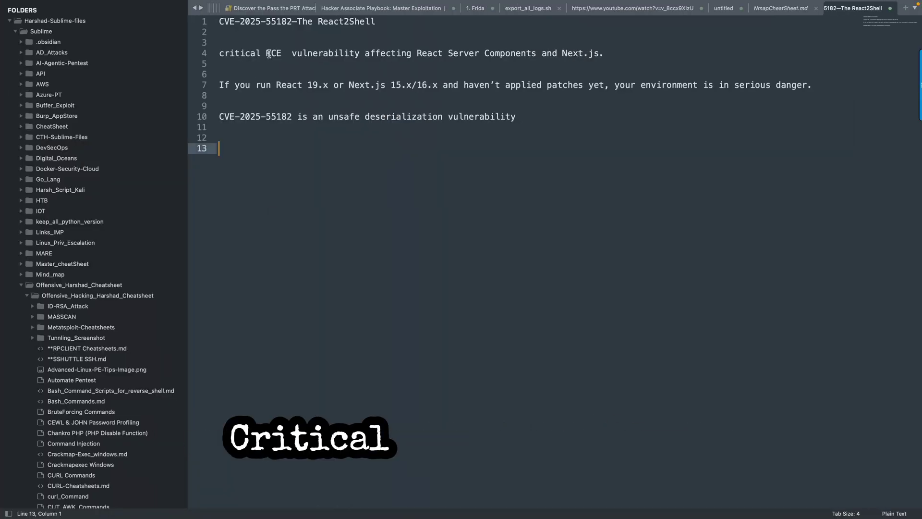
drag(266, 53, 564, 54)
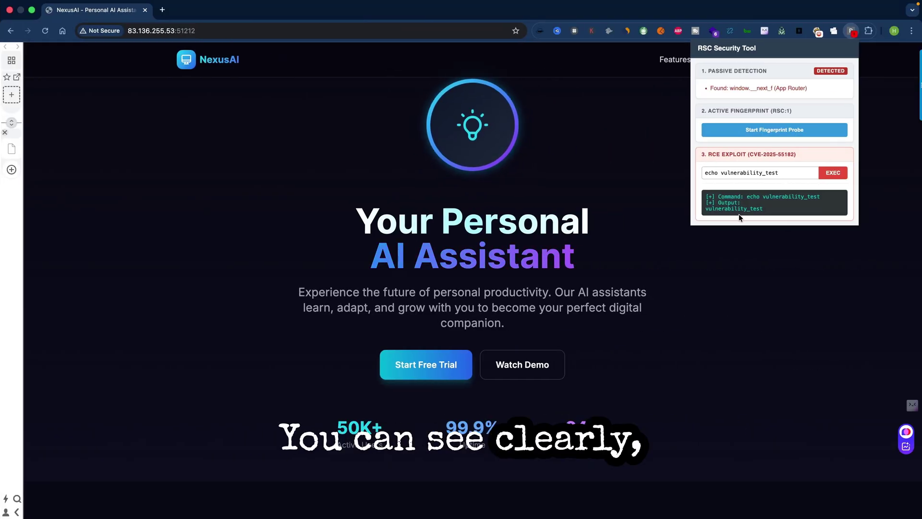
Replace the echo command with pwd and run it on the NexusAI server
click(769, 175)
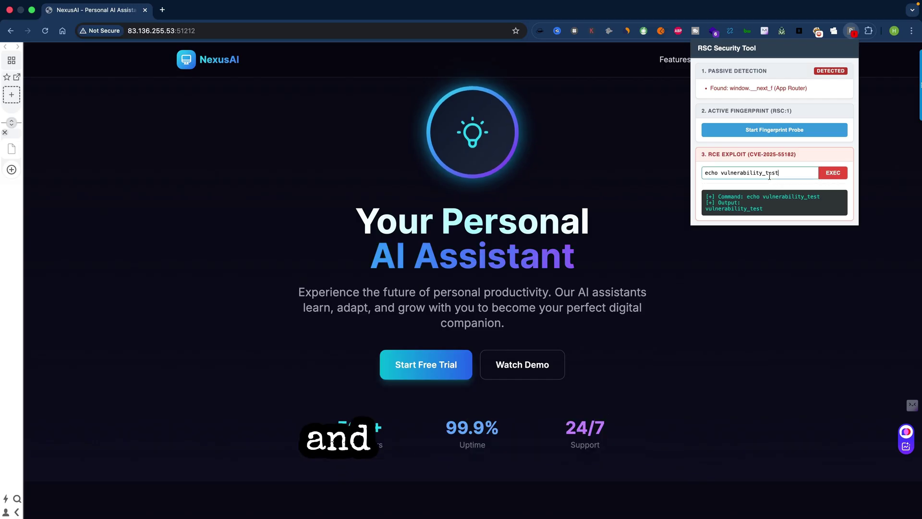
triple_click(769, 176)
key(BackSpace)
text(pw)
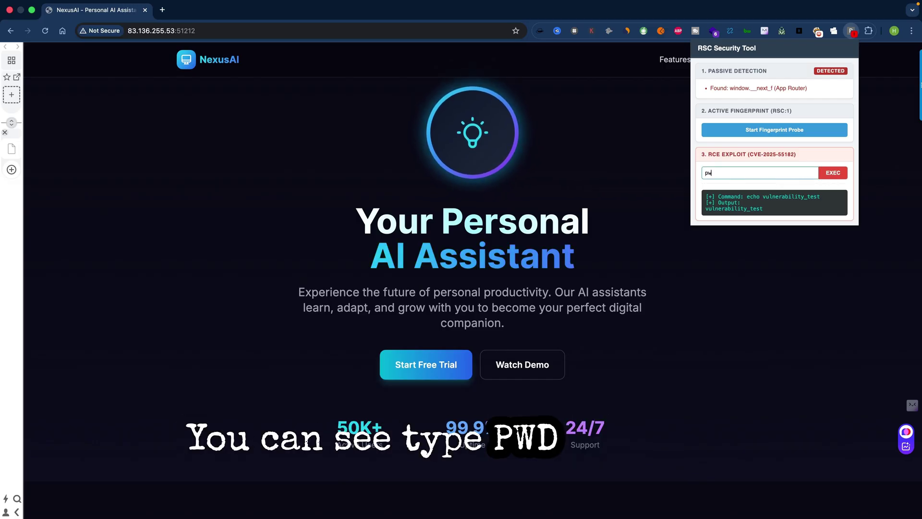
text(d)
key(Return)
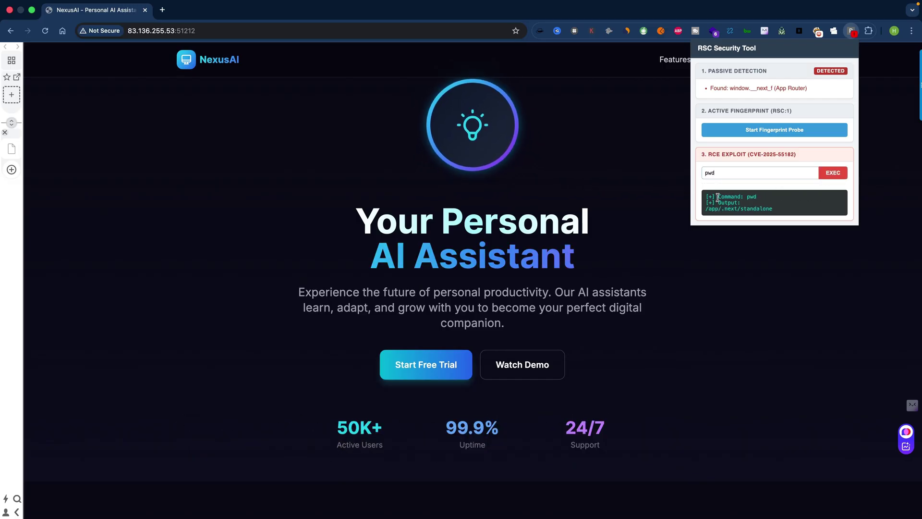
Run id and whoami, highlighting the root output
triple_click(721, 171)
text(id)
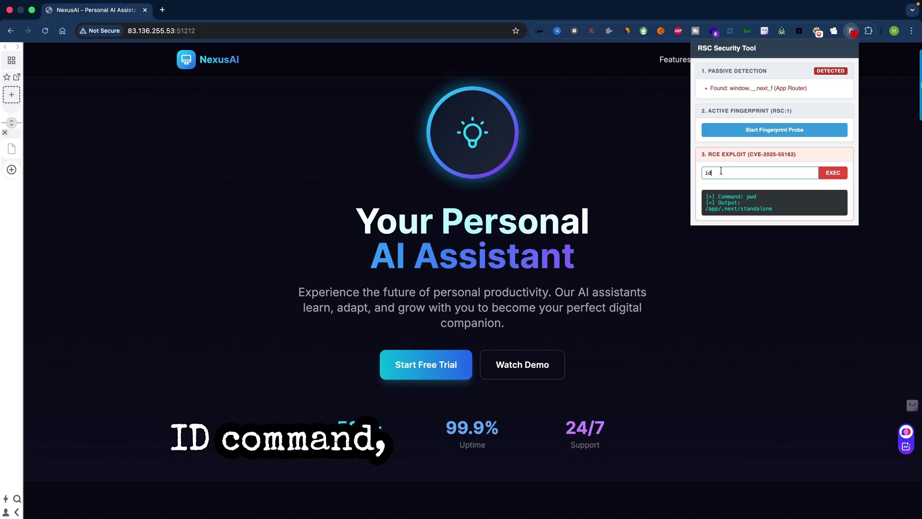
click(826, 174)
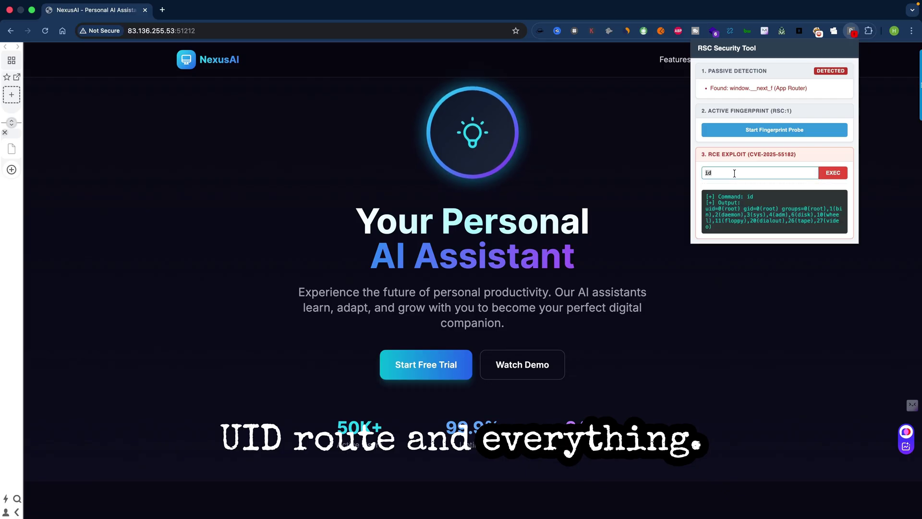
text(whoami)
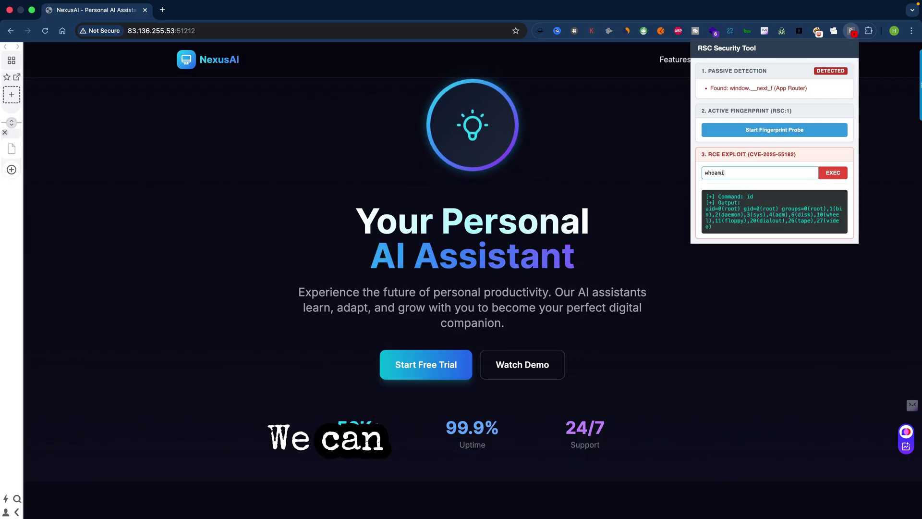
click(834, 172)
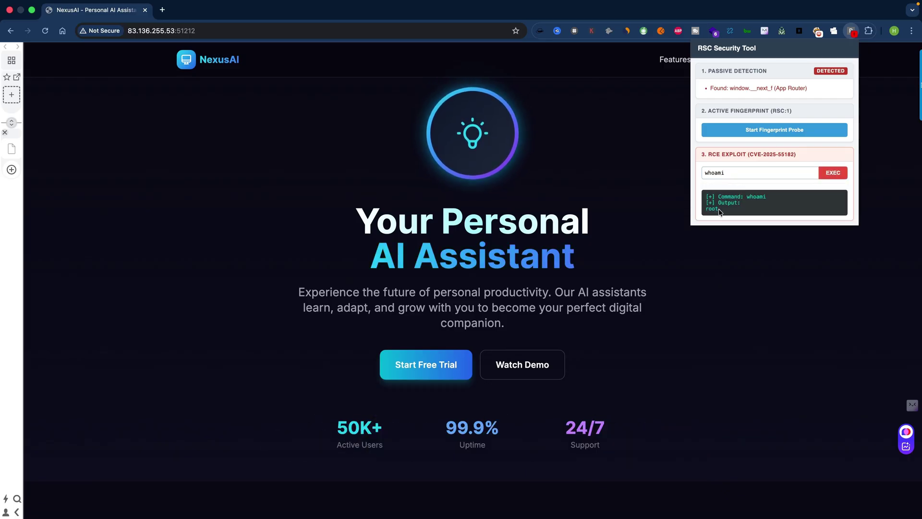
drag(720, 210, 705, 210)
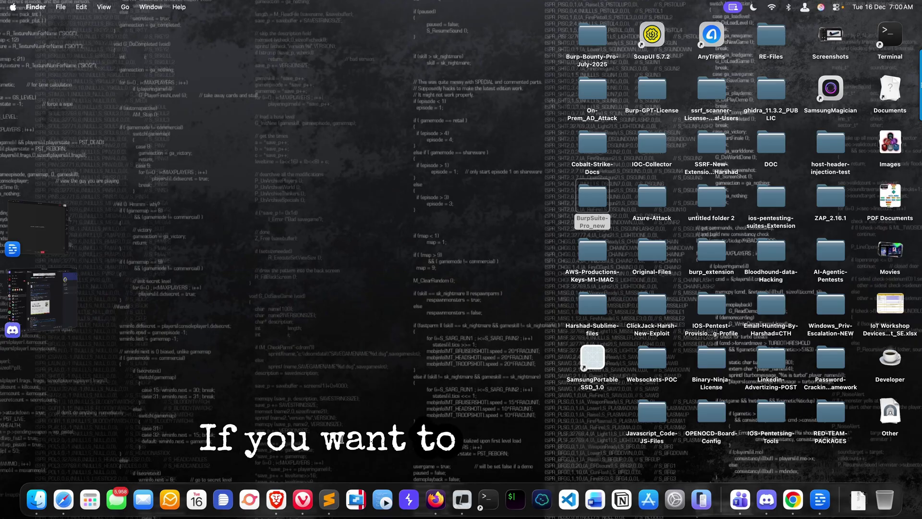
Load hackerassociate.com in the Vivaldi browser
click(308, 500)
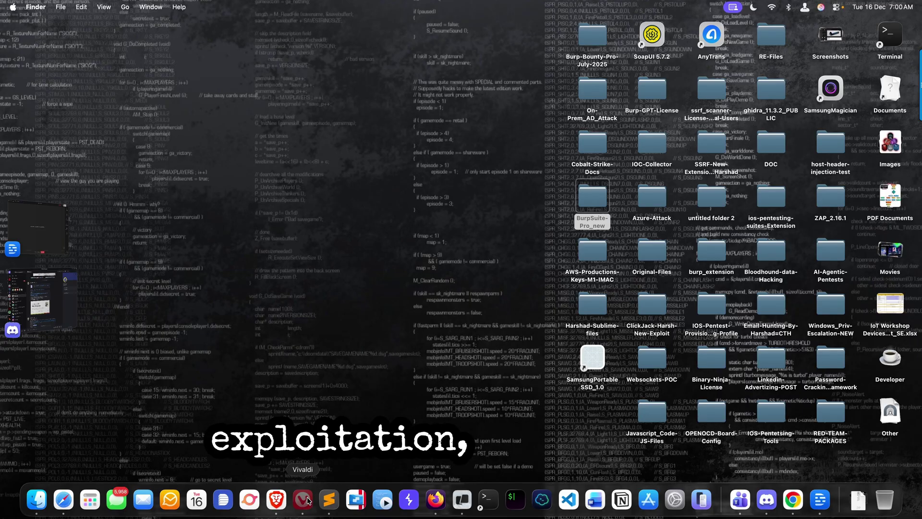
text(h)
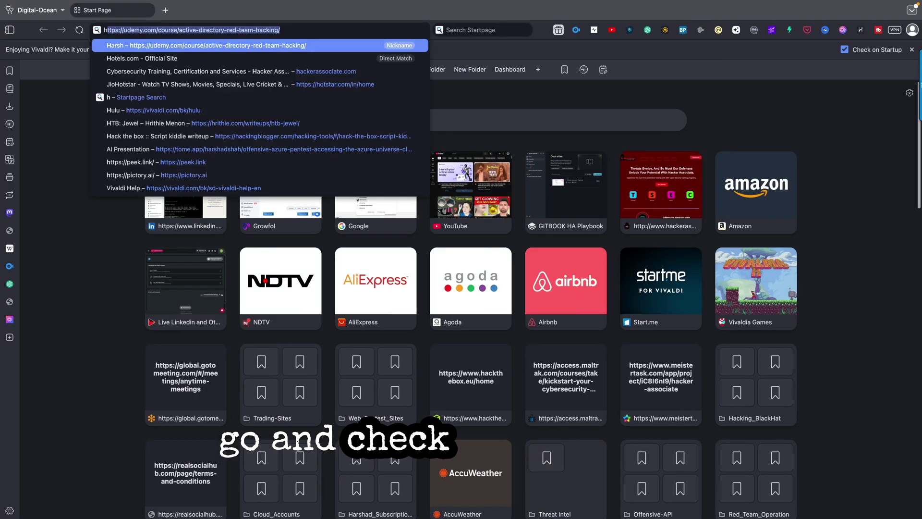
text(ackerassociate.com)
key(Return)
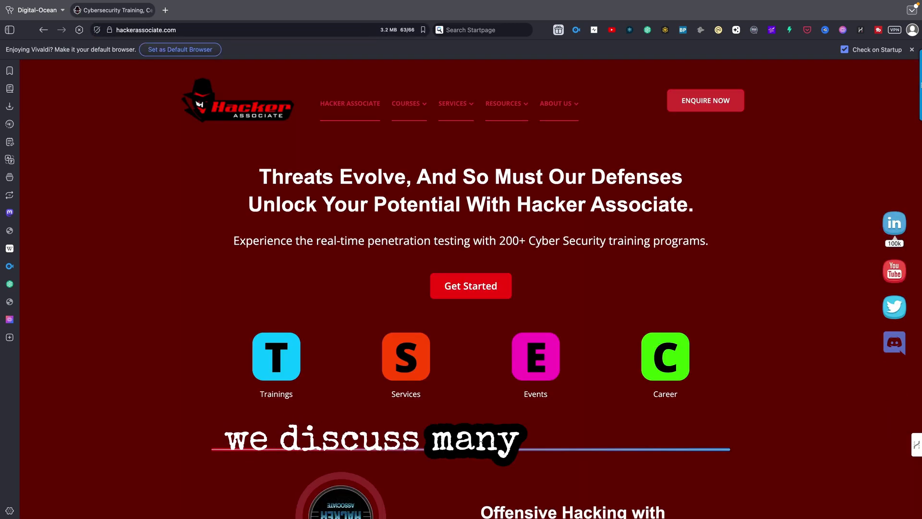
mouse_move(406, 103)
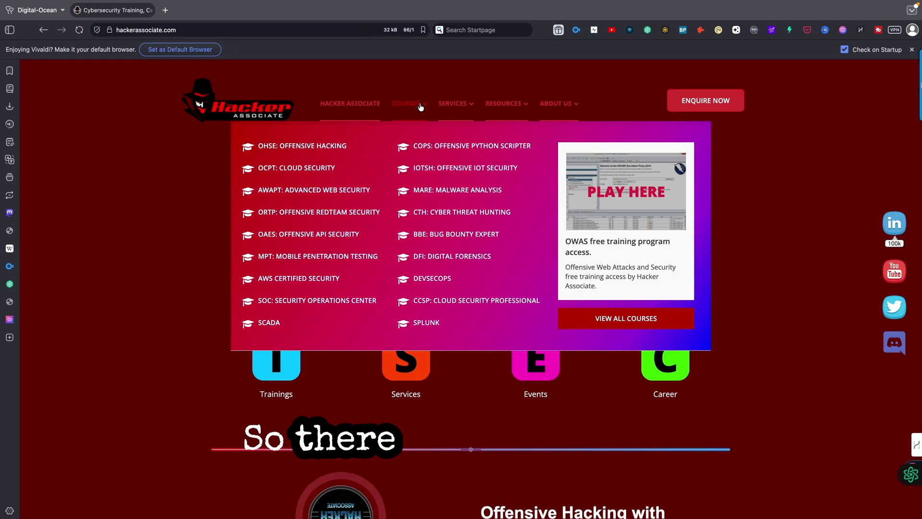
Open the AWAPT: Advanced Web Security course link in a new tab
click(287, 191)
right_click(286, 191)
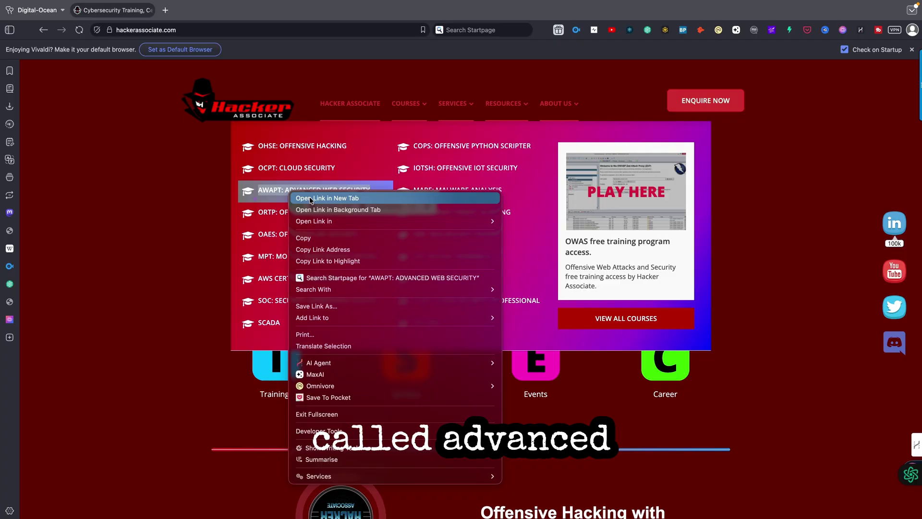
click(309, 197)
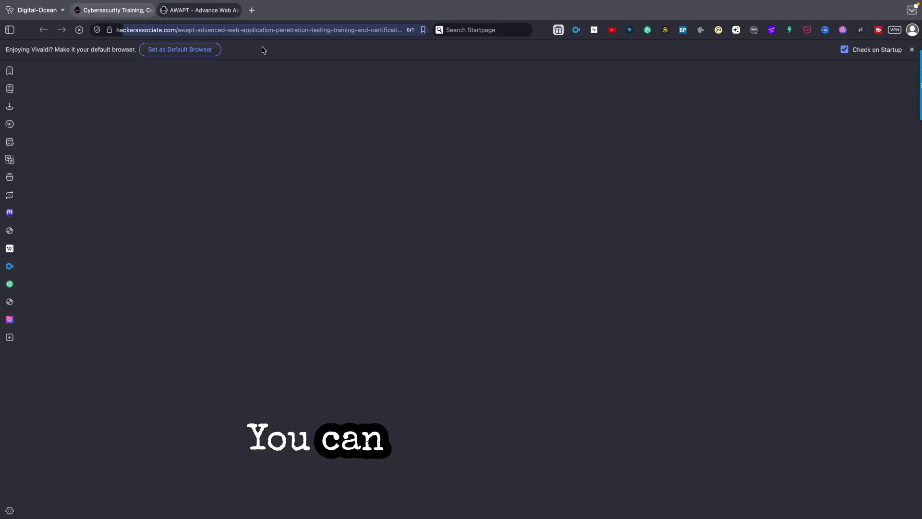
Scroll through the AWAPT course module list and back to the top
scroll(399, 179, down, 5)
scroll(399, 178, down, 5)
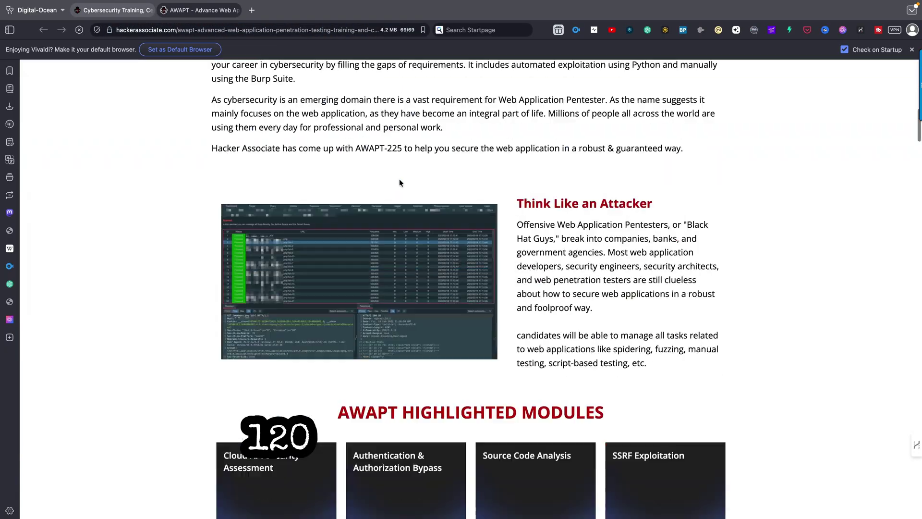
scroll(399, 179, down, 5)
scroll(399, 179, down, 5)
scroll(399, 179, down, 5)
scroll(399, 179, down, 8)
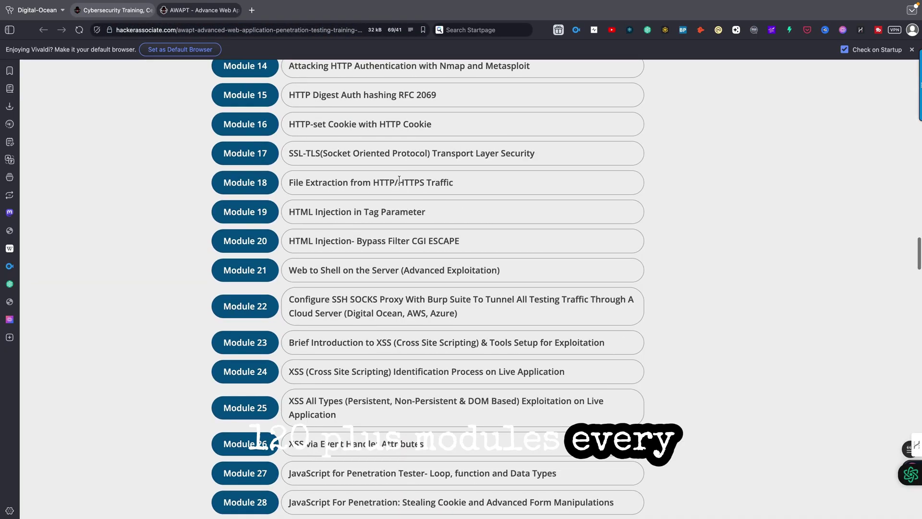
scroll(399, 179, down, 6)
scroll(399, 179, down, 10)
scroll(399, 179, down, 8)
scroll(399, 179, down, 12)
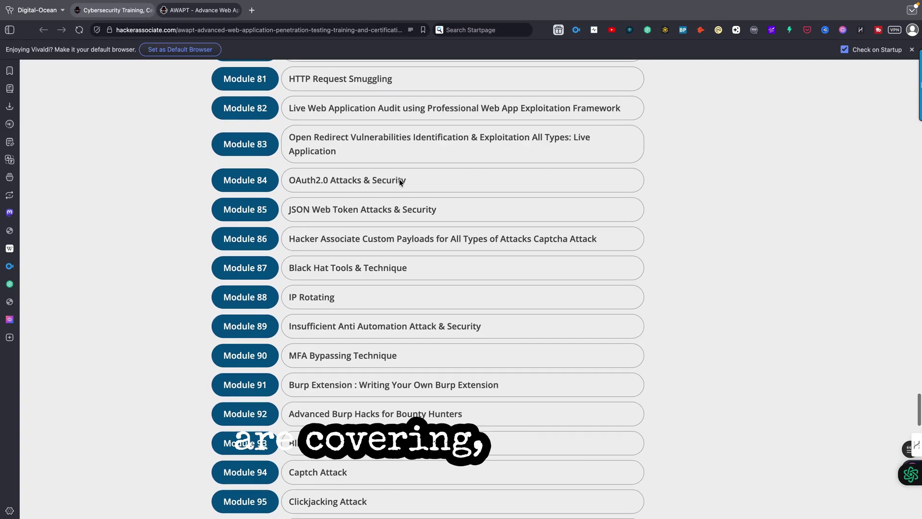
scroll(399, 179, down, 4)
scroll(399, 179, down, 4)
scroll(399, 178, up, 8)
scroll(399, 179, up, 10)
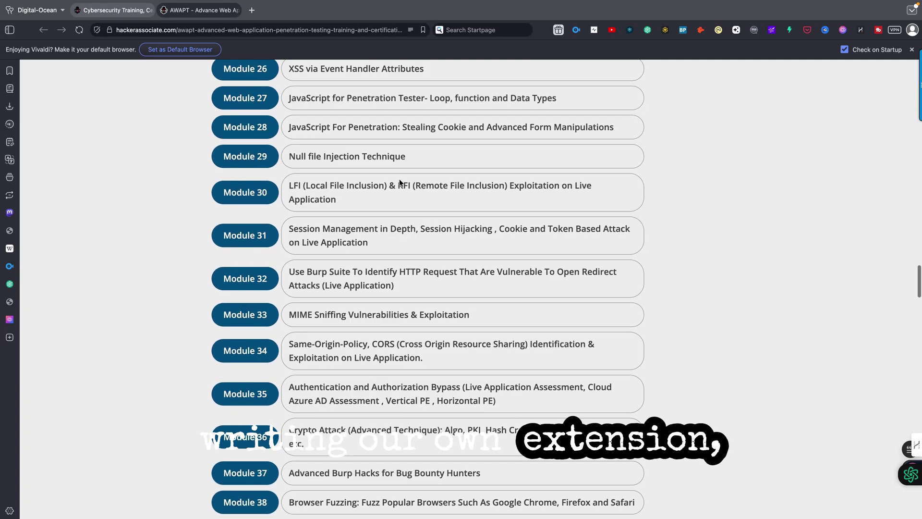
scroll(399, 179, up, 8)
scroll(399, 178, up, 6)
scroll(399, 179, up, 5)
scroll(399, 179, up, 8)
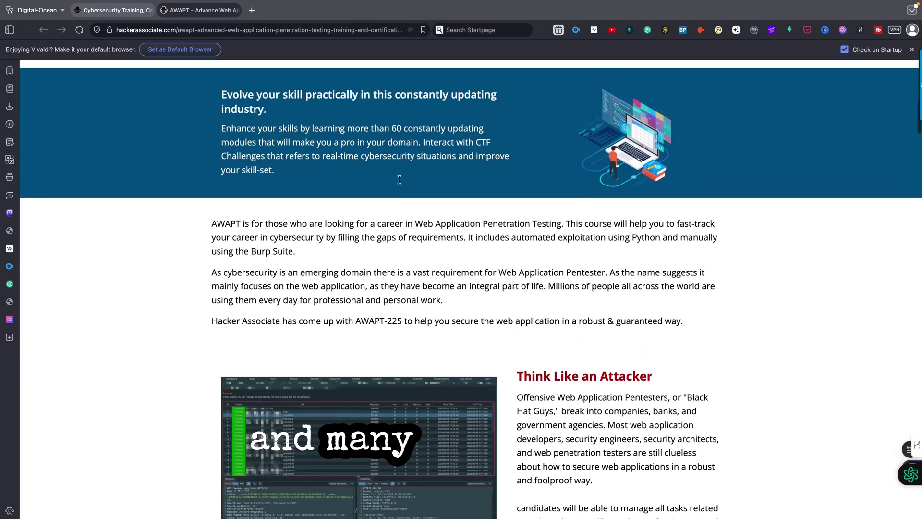
scroll(399, 179, up, 3)
scroll(399, 179, up, 6)
scroll(400, 182, up, 2)
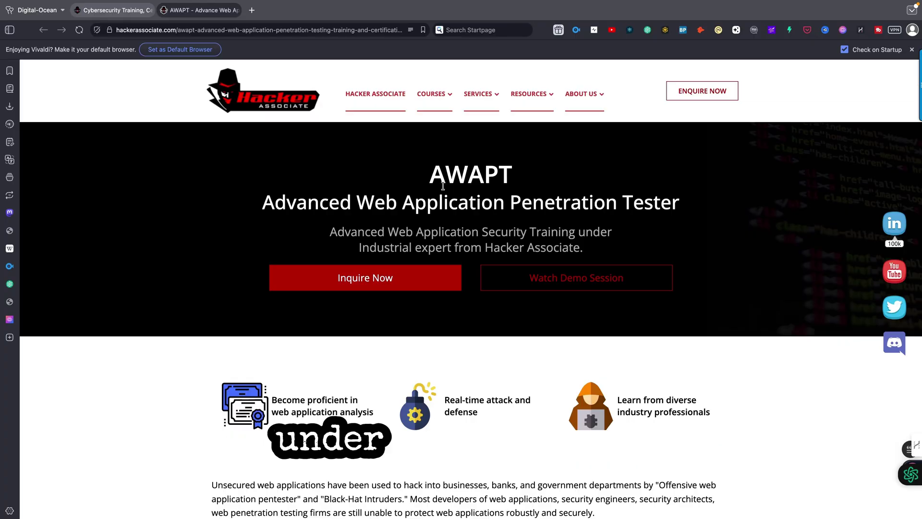
Load hackerassociate.com in a new Vivaldi tab and follow its LinkedIn icon to the company page
click(252, 11)
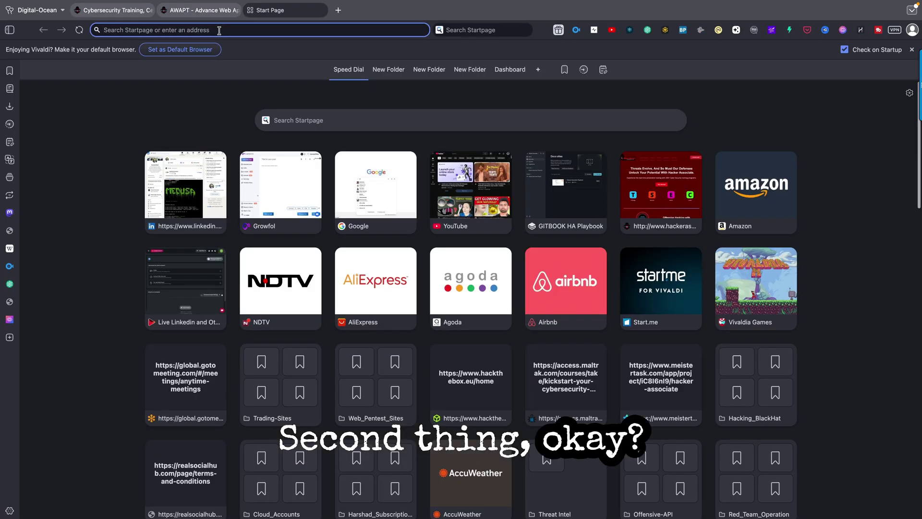
text(hackerassociate.com)
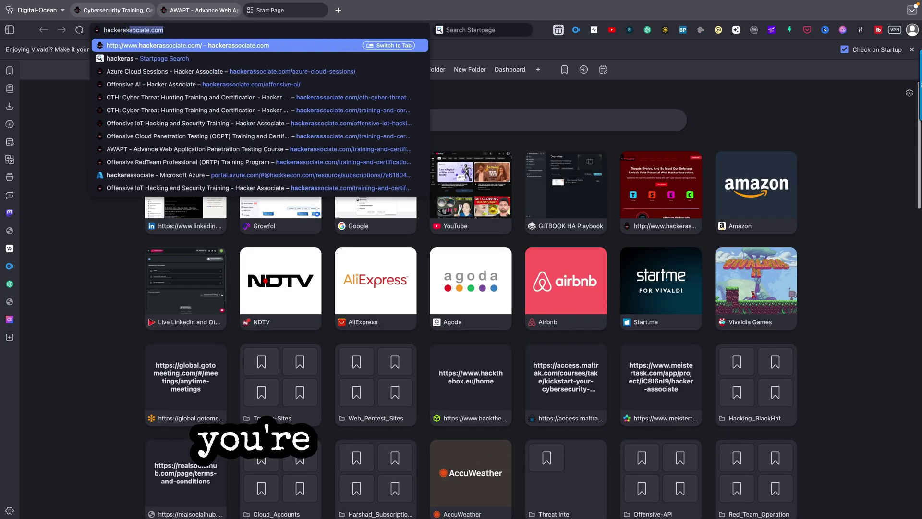
key(Return)
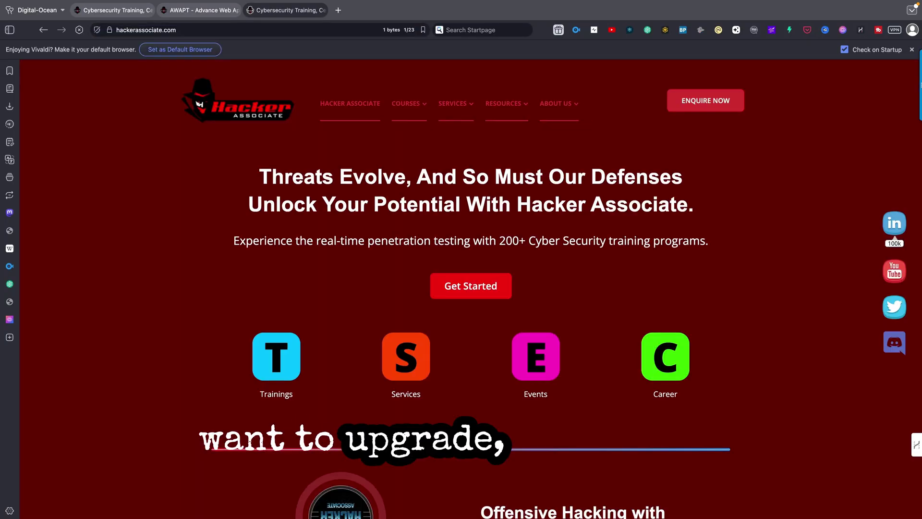
click(894, 223)
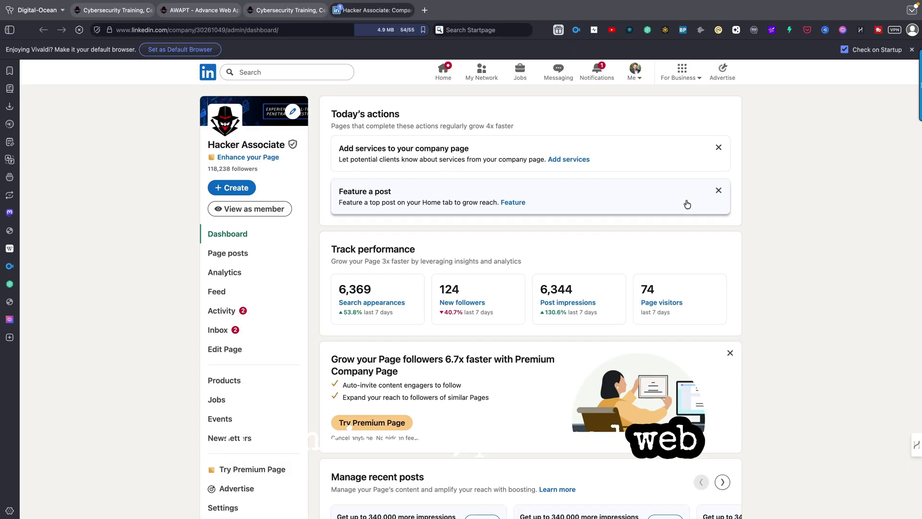
Go to your LinkedIn profile and scroll down to the Featured section
click(633, 71)
click(528, 106)
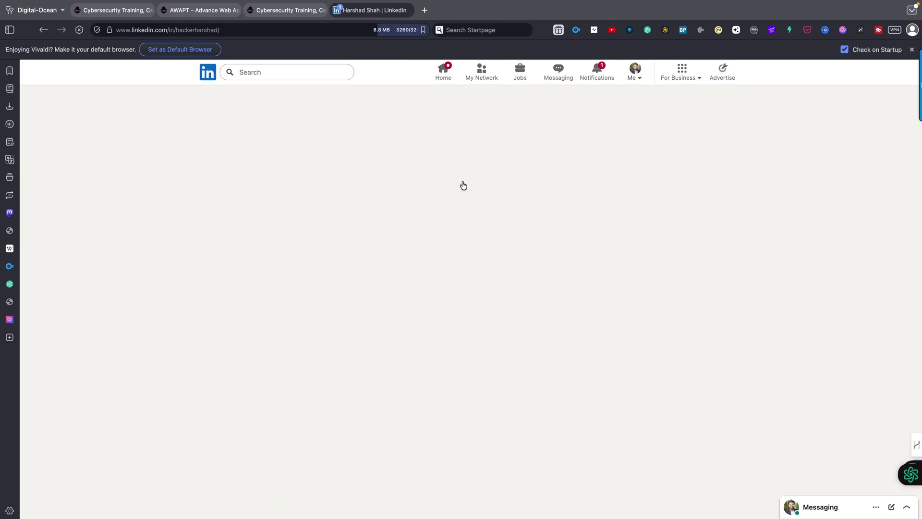
scroll(436, 255, down, 3)
scroll(436, 254, down, 3)
scroll(436, 254, down, 3)
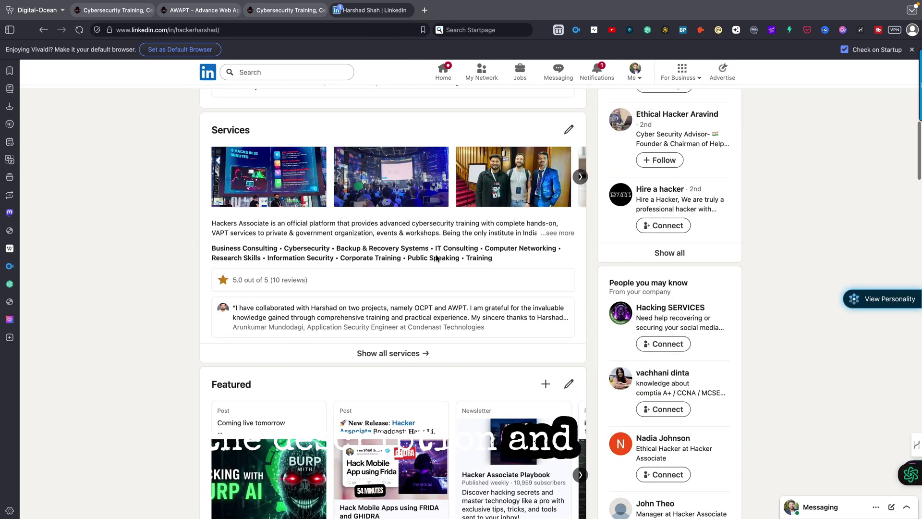
scroll(436, 258, down, 5)
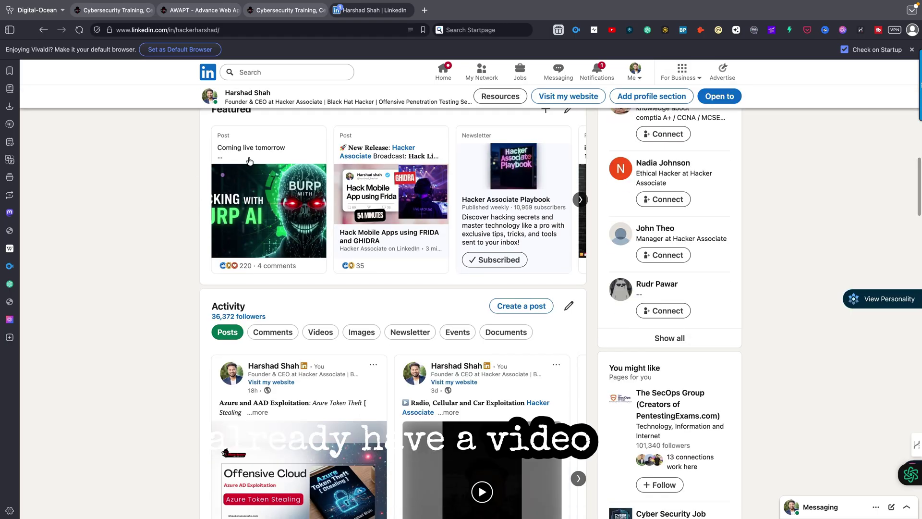
Open the featured Burp AI 'Coming live tomorrow' post and scroll through its comments
click(255, 157)
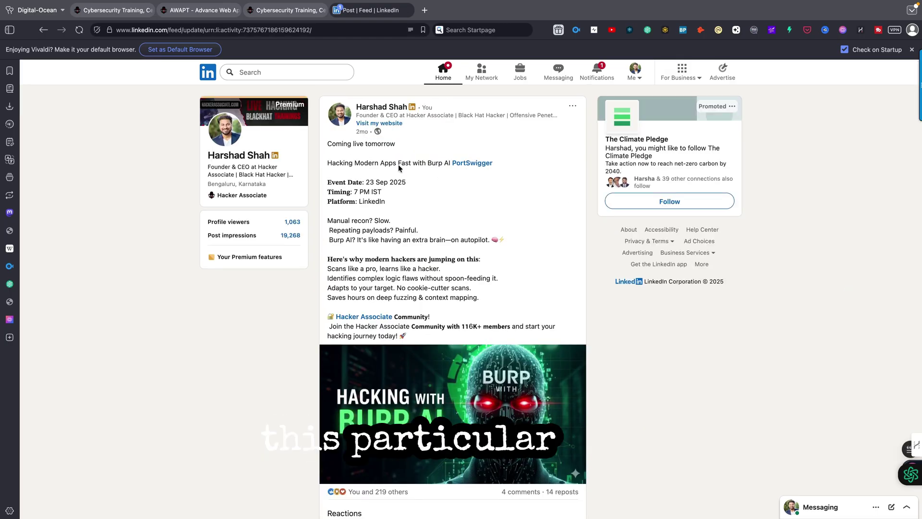
scroll(427, 214, down, 2)
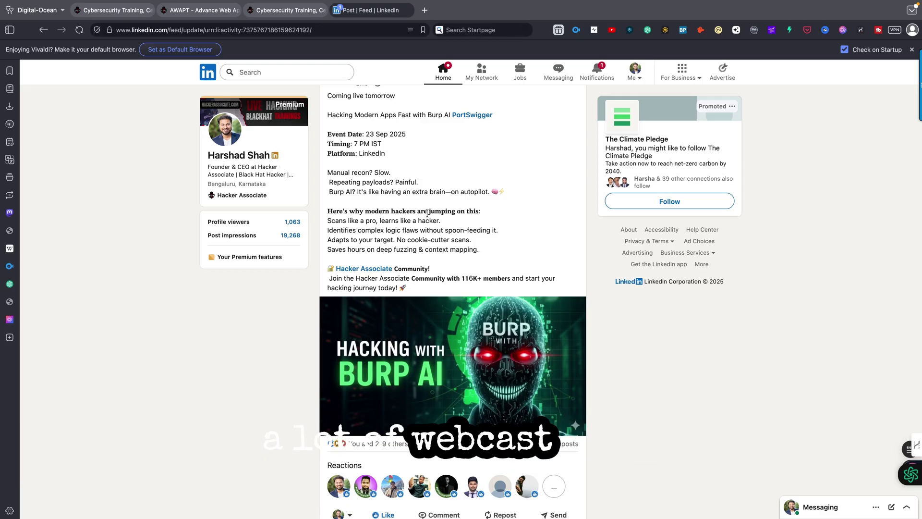
scroll(432, 214, down, 2)
scroll(447, 217, down, 1)
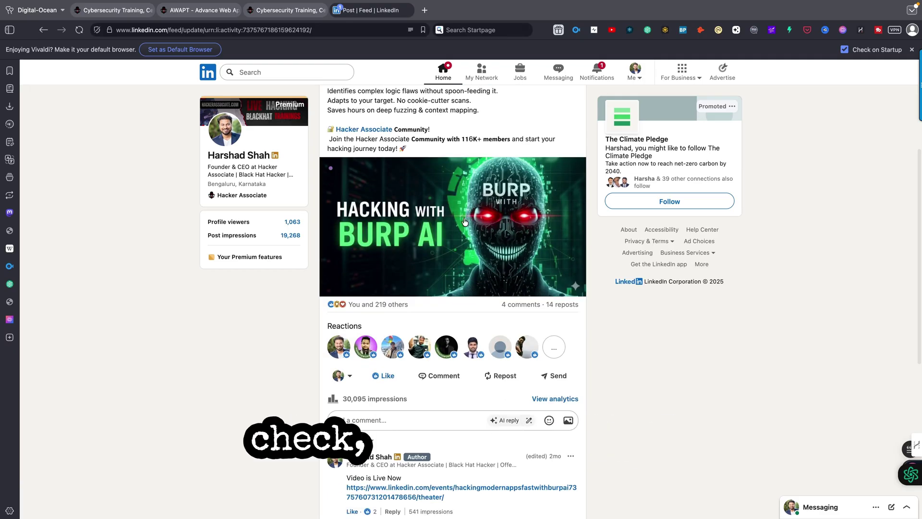
scroll(461, 220, down, 3)
scroll(465, 221, down, 2)
scroll(413, 298, down, 1)
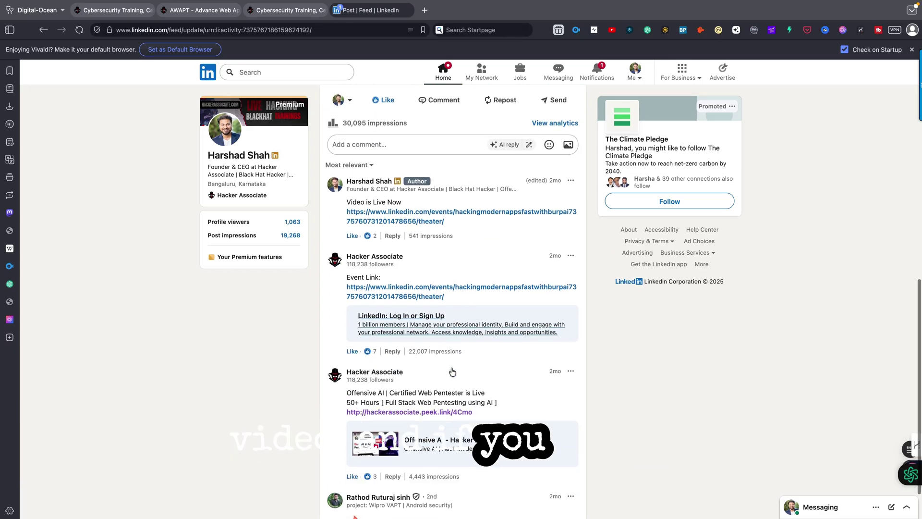
scroll(358, 380, down, 1)
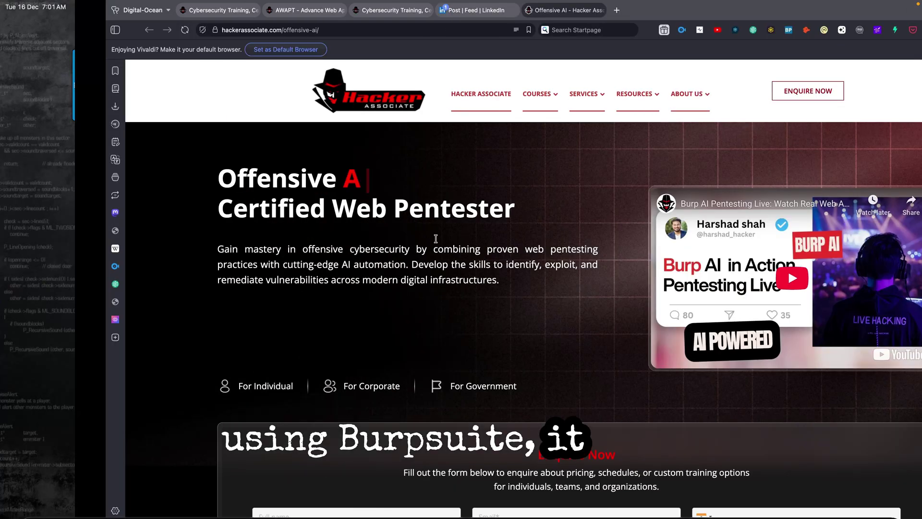
key(super+h)
key(super+Tab)
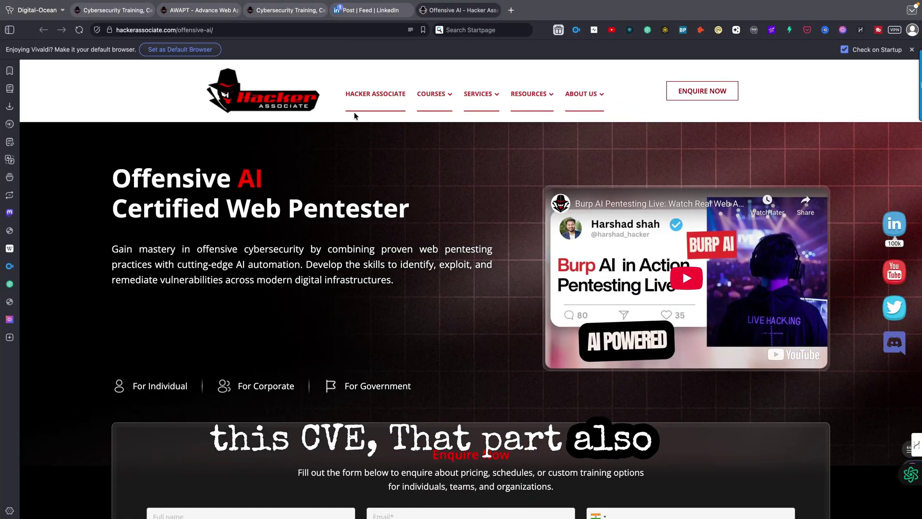